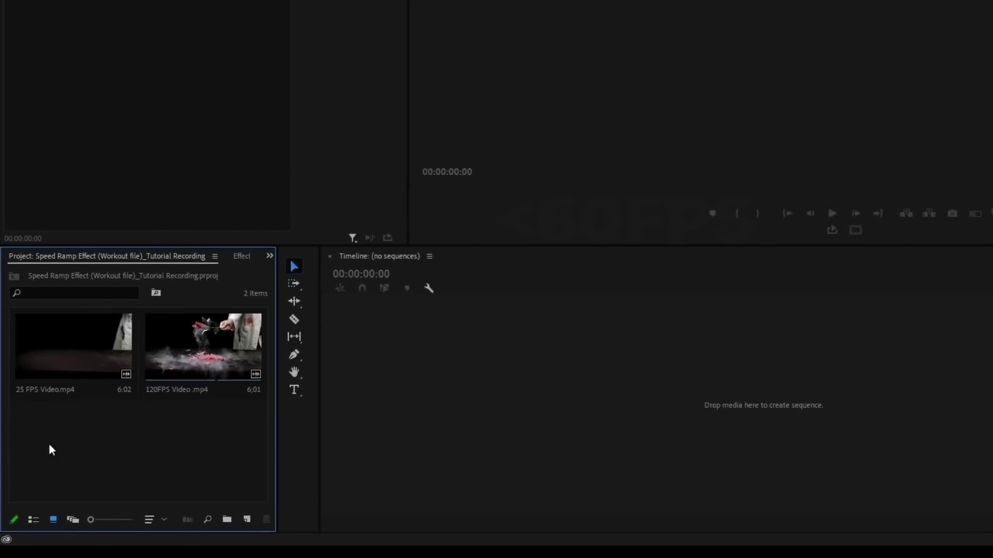
left_click_drag(57, 448, 130, 397)
left_click_drag(177, 358, 177, 358)
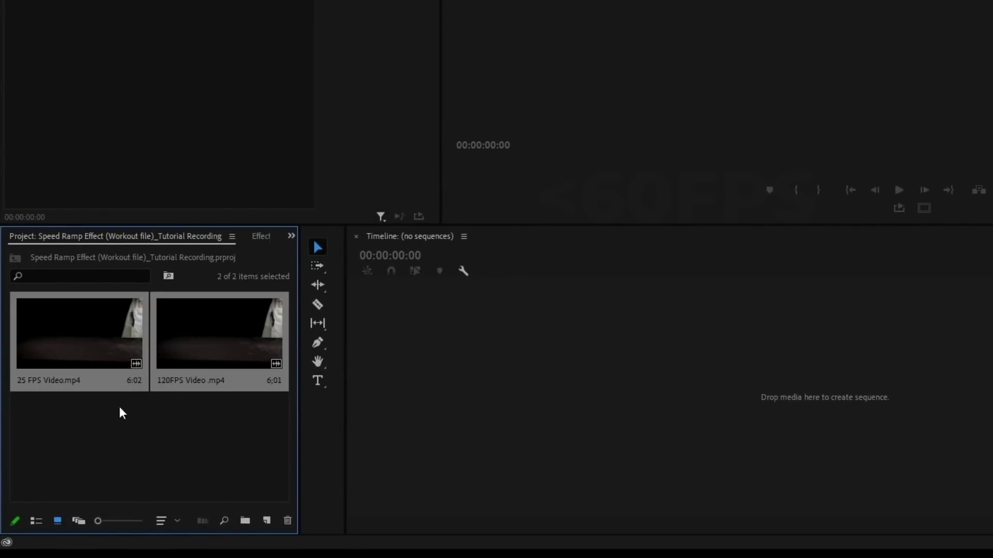
left_click(144, 415)
left_click(57, 365)
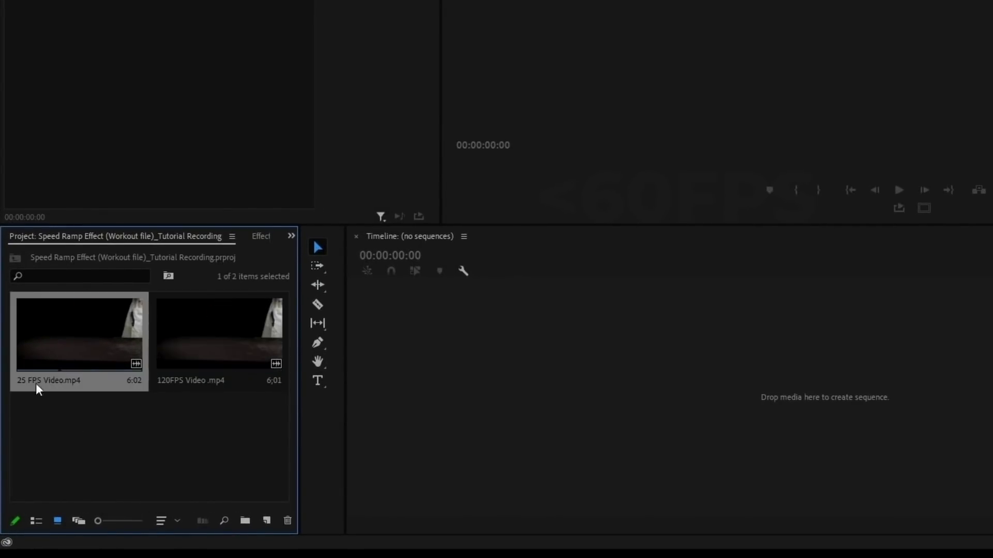
left_click(221, 365)
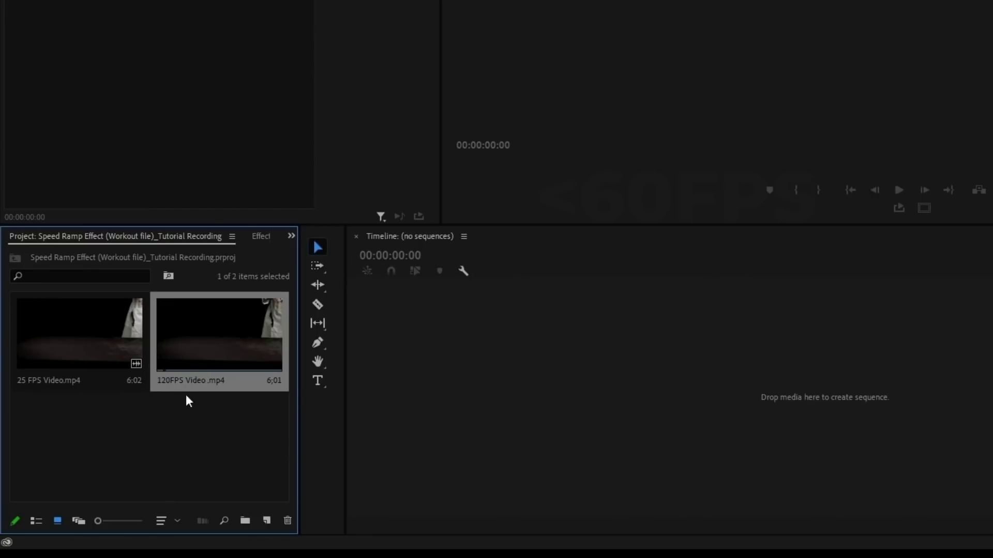
left_click(163, 421)
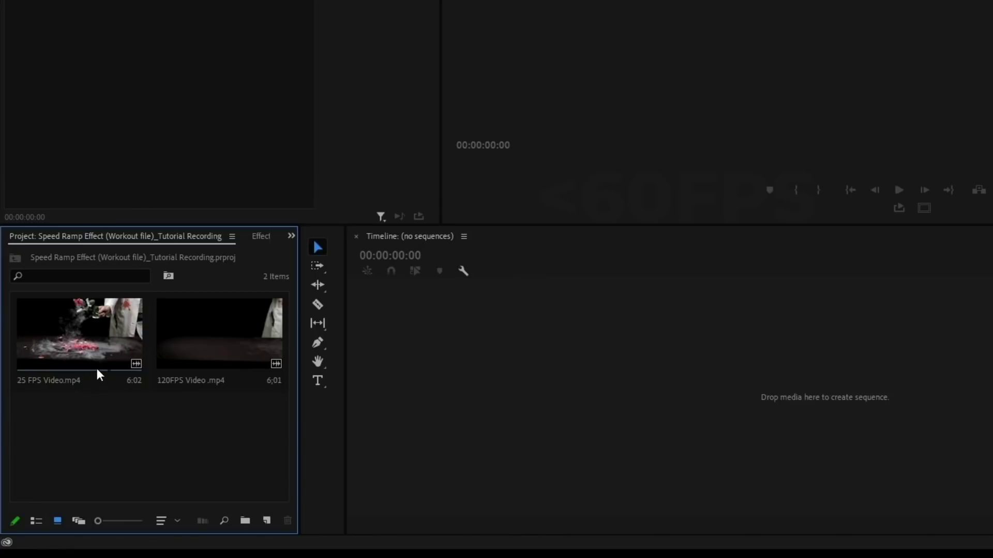
Check the frame rate of 25 FPS Video.mp4 in its file properties.
key("ctrl+a")
right_click(79, 358)
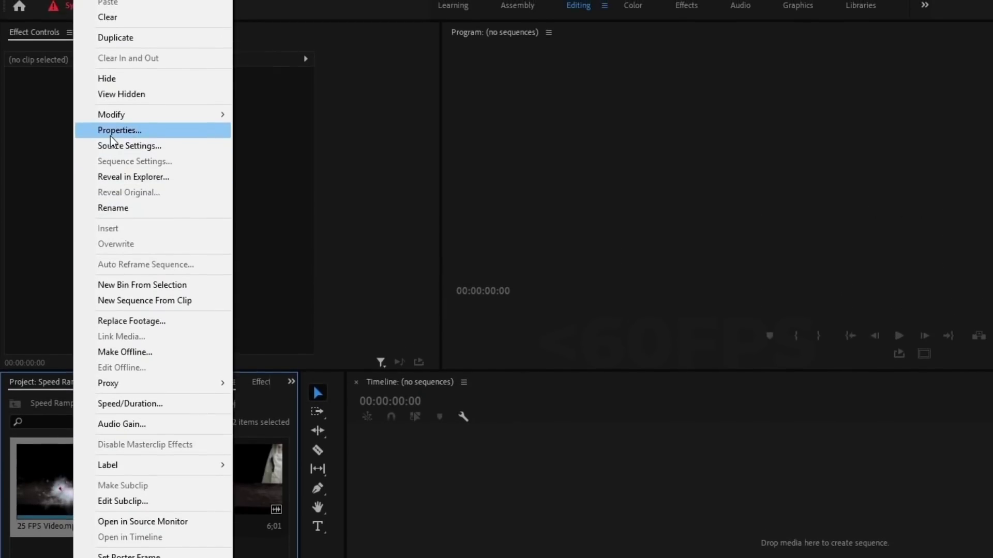
left_click(110, 135)
left_click_drag(137, 143, 172, 142)
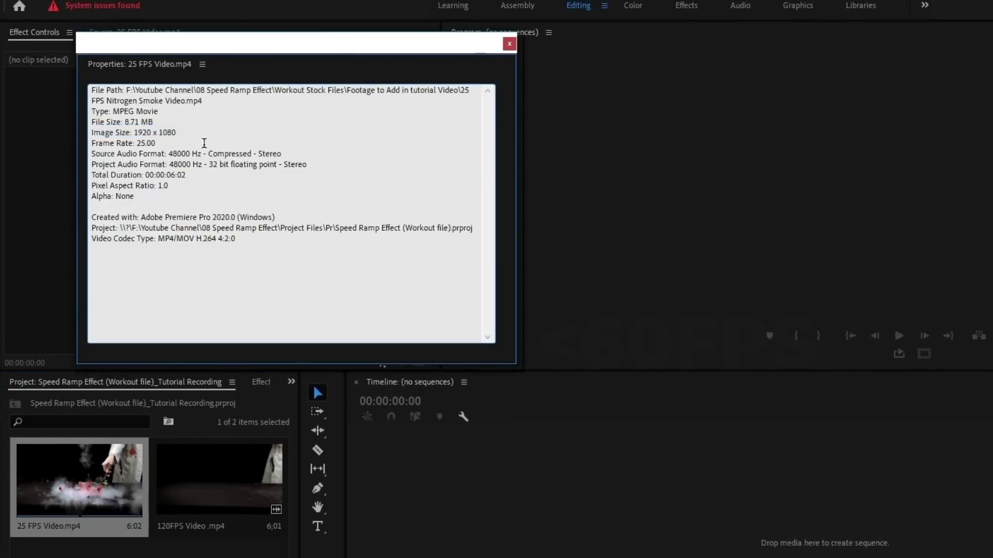
left_click(509, 43)
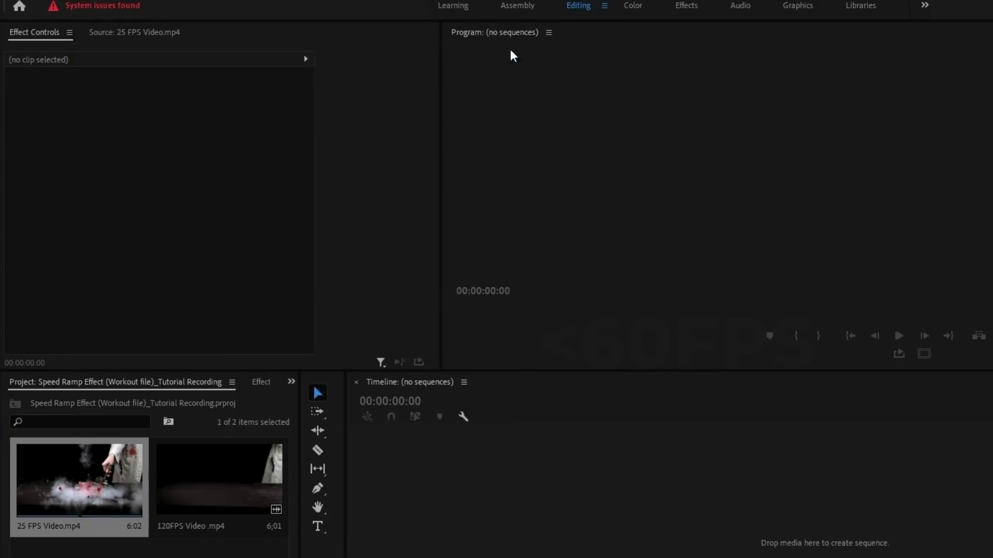
Check the frame rate of 120FPS Video .mp4 in its file properties.
right_click(219, 460)
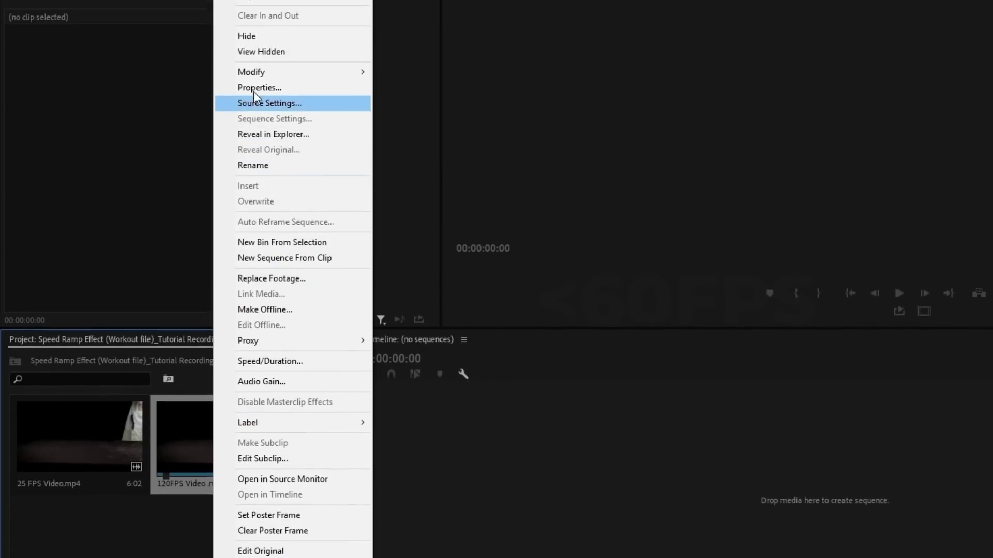
left_click(253, 88)
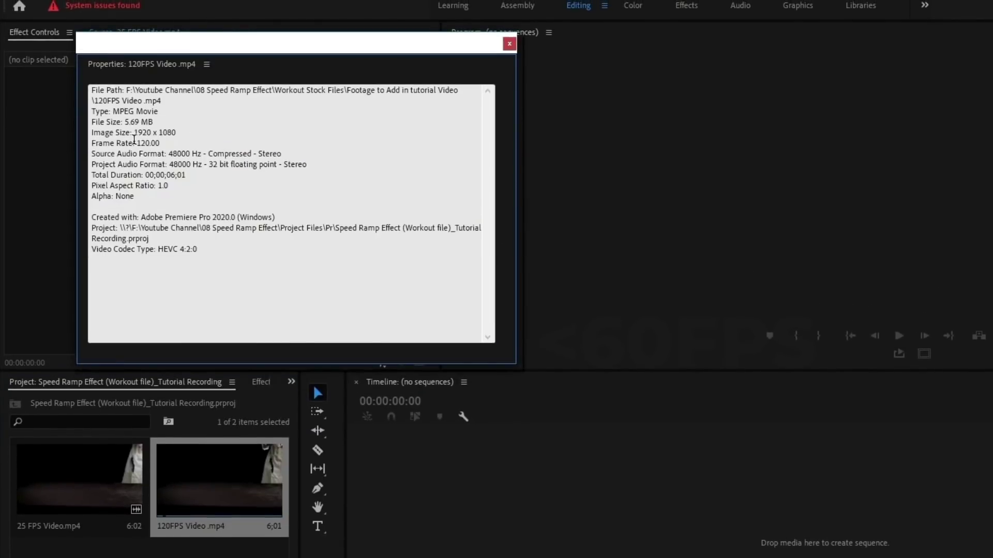
left_click_drag(136, 143, 155, 142)
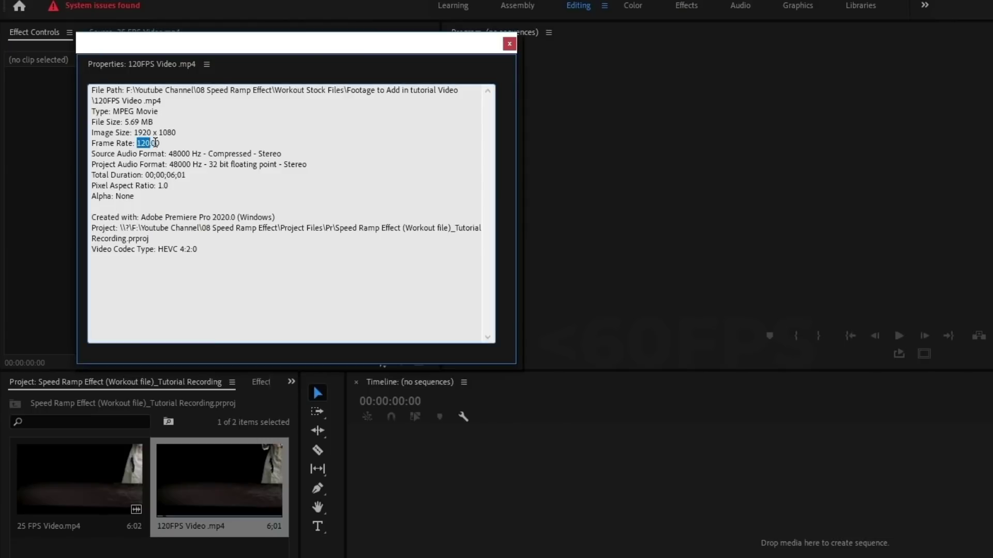
left_click(143, 142)
left_click(510, 43)
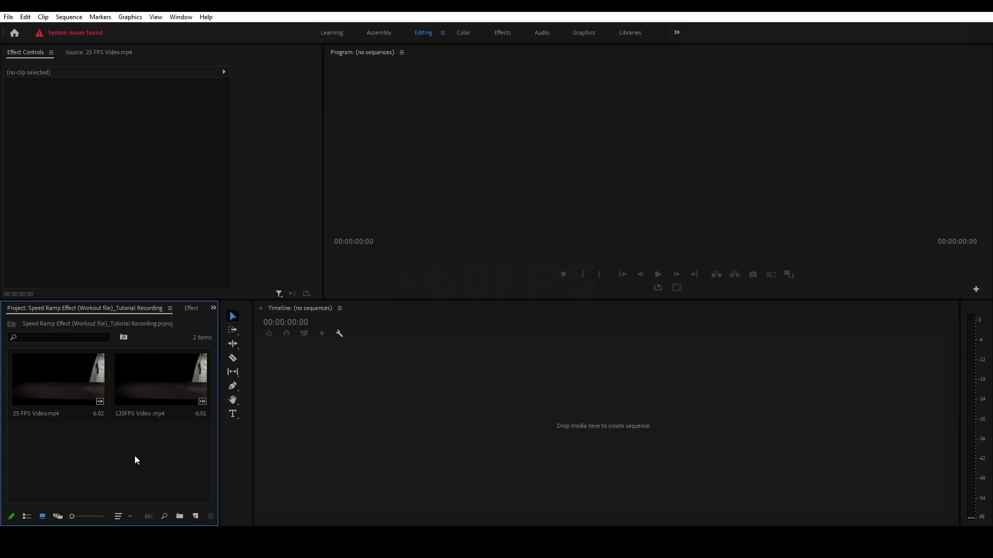
Start a new sequence using the AVCHD 1080p25 preset.
right_click(133, 452)
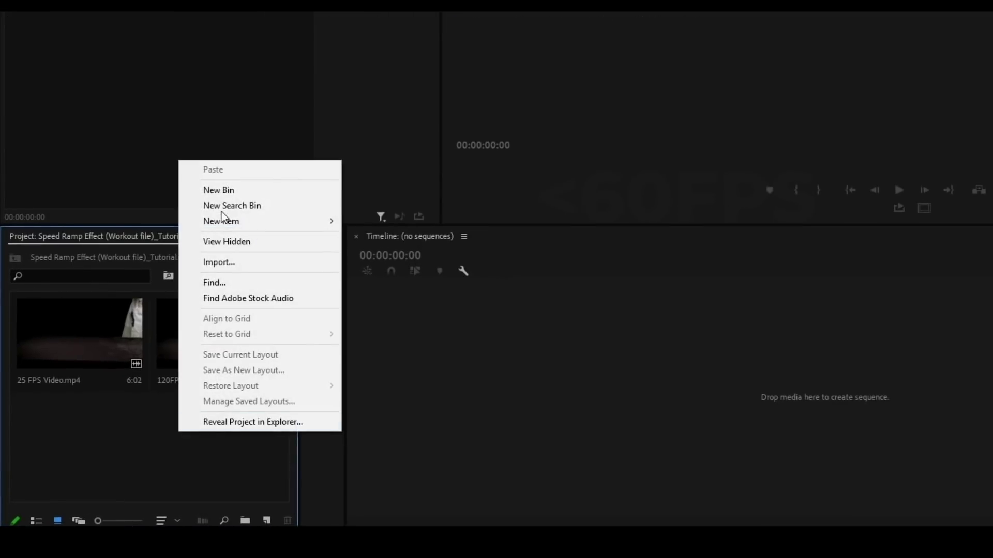
mouse_move(212, 297)
left_click(383, 222)
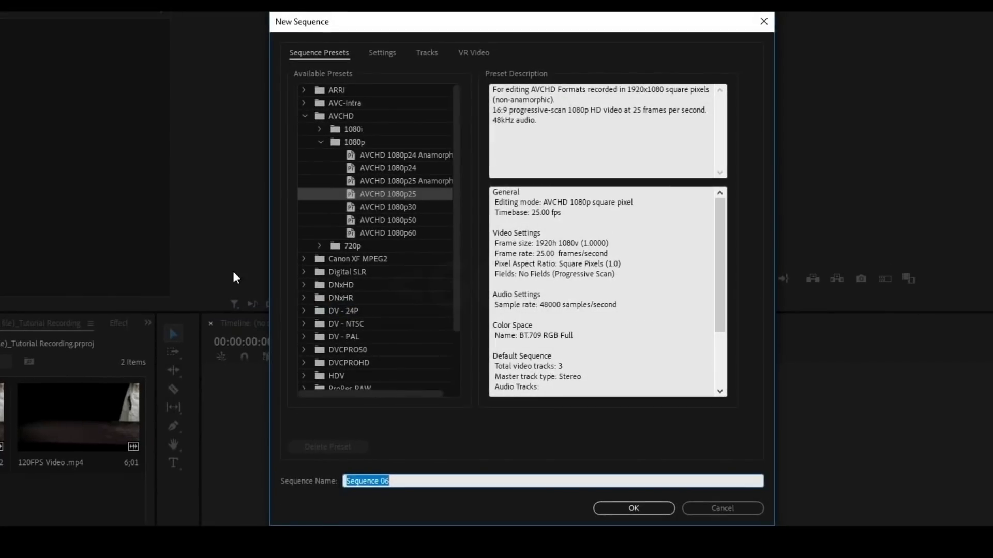
left_click(320, 142)
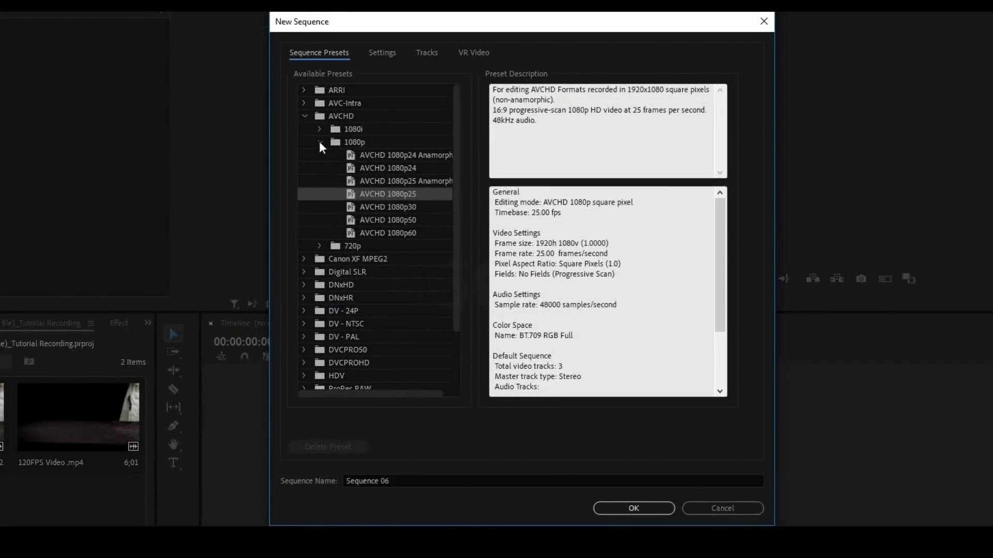
left_click(305, 117)
left_click(341, 116)
left_click(304, 116)
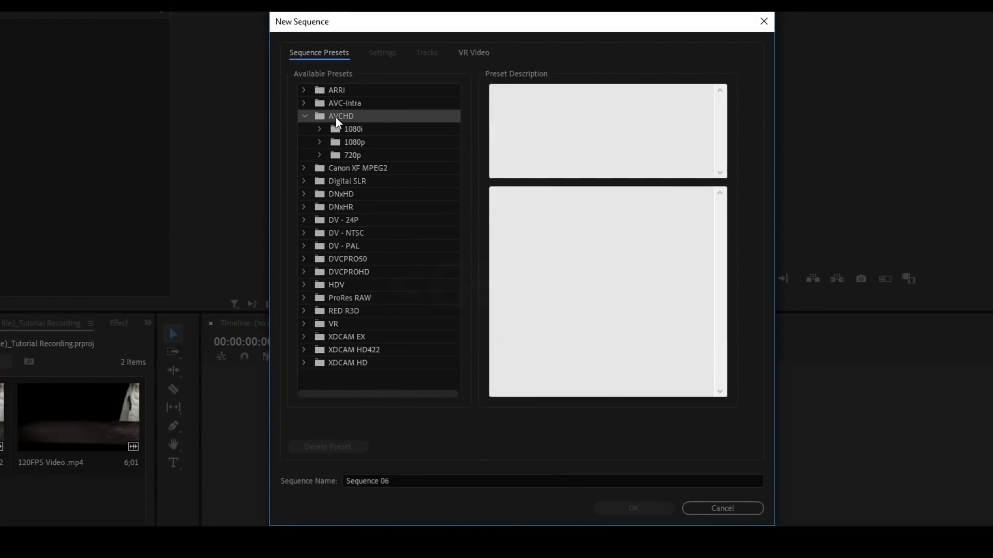
left_click(354, 142)
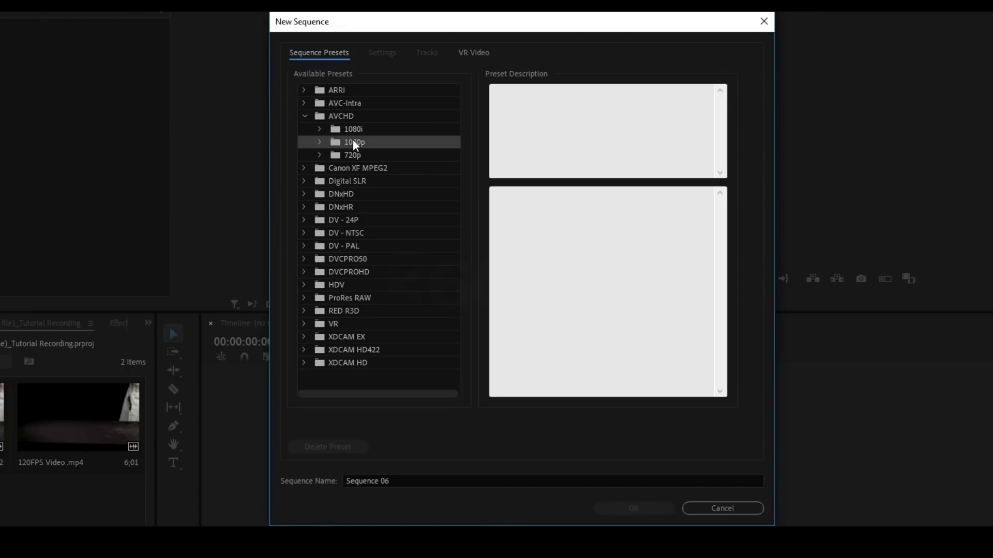
left_click(319, 142)
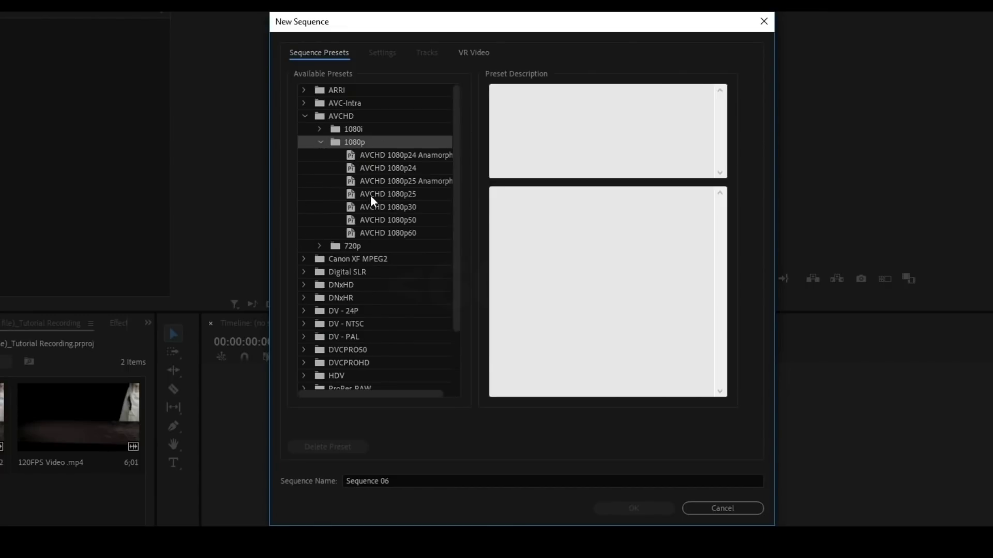
left_click(403, 196)
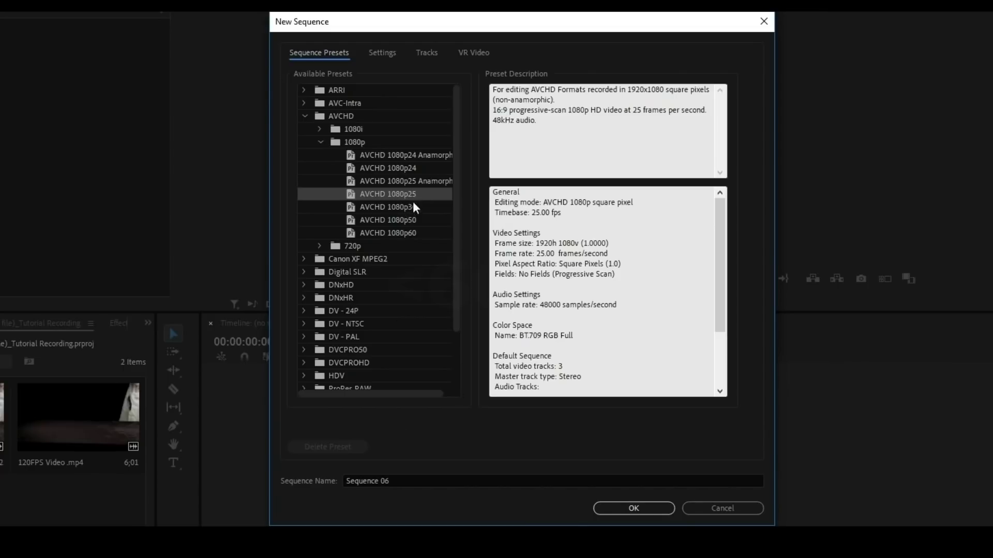
Name the new sequence Main Sequence and create it.
left_click(391, 481)
type("Main")
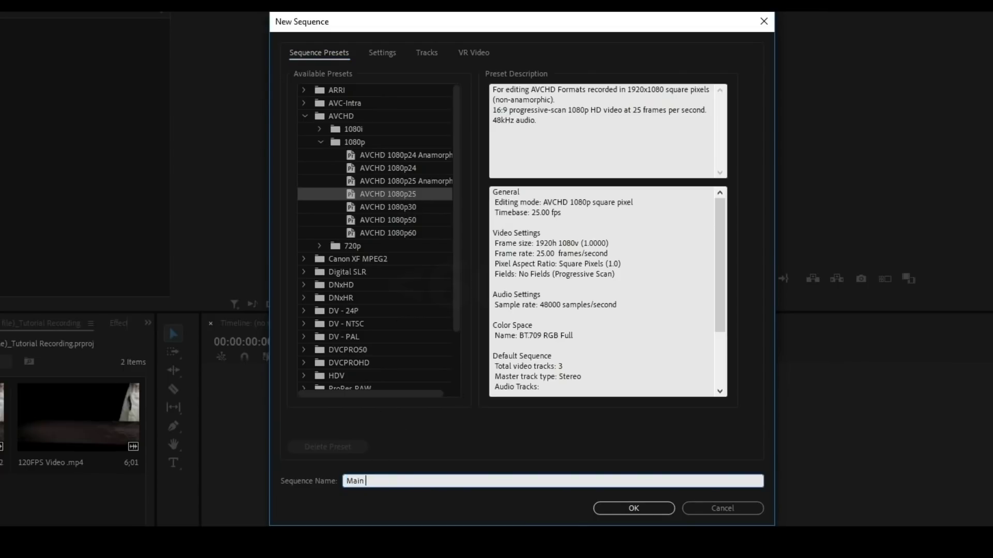
type(" Sequence")
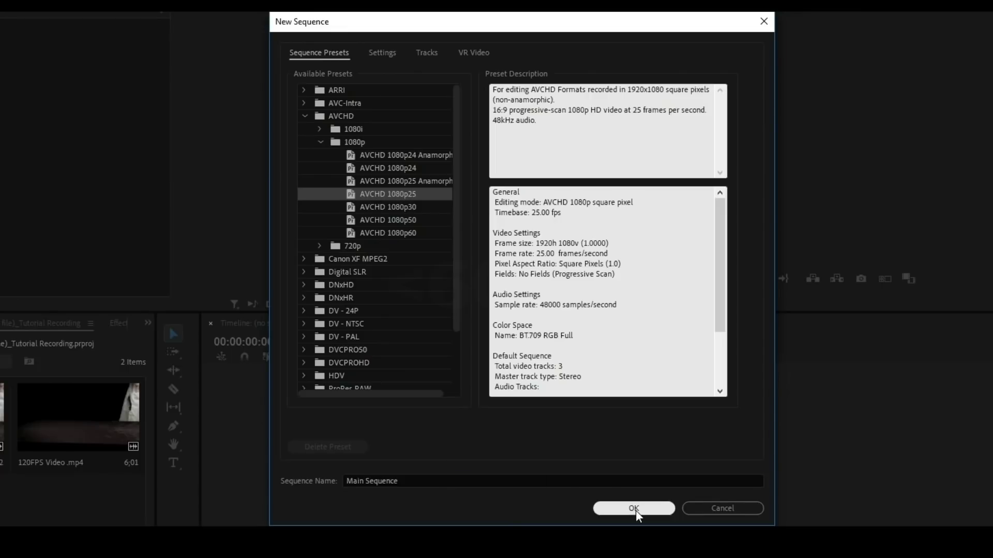
left_click(634, 509)
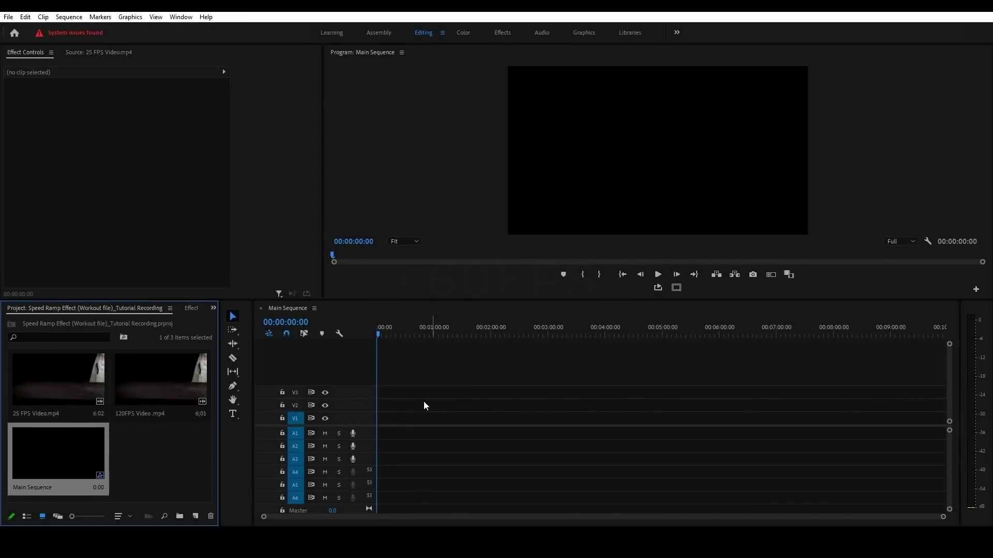
Place 25 FPS Video.mp4 at the start of track V1 in Main Sequence, with 120FPS Video .mp4 directly after it.
left_click_drag(51, 386, 367, 424)
left_click_drag(145, 390, 375, 425)
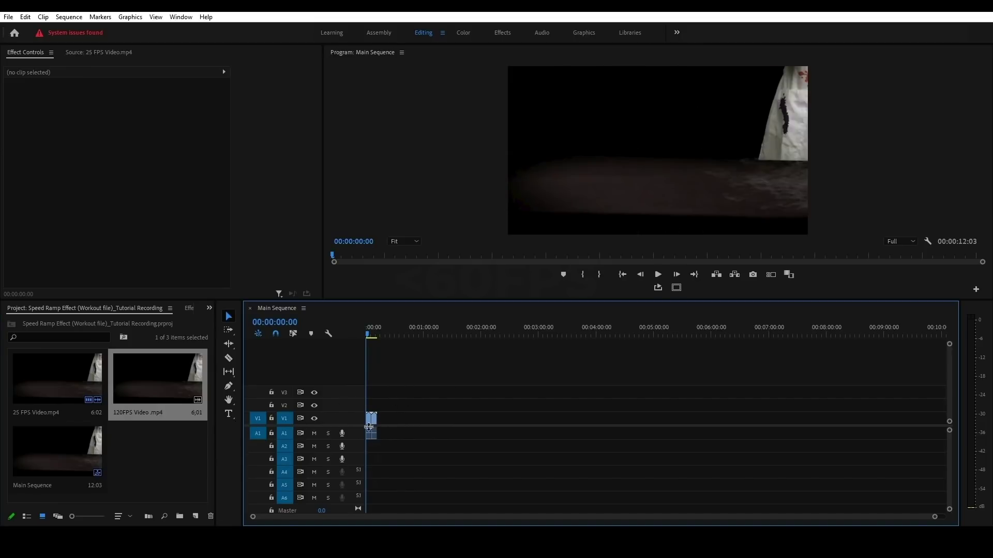
key("equal")
key("equal")
key("equal")
key("equal")
key("equal")
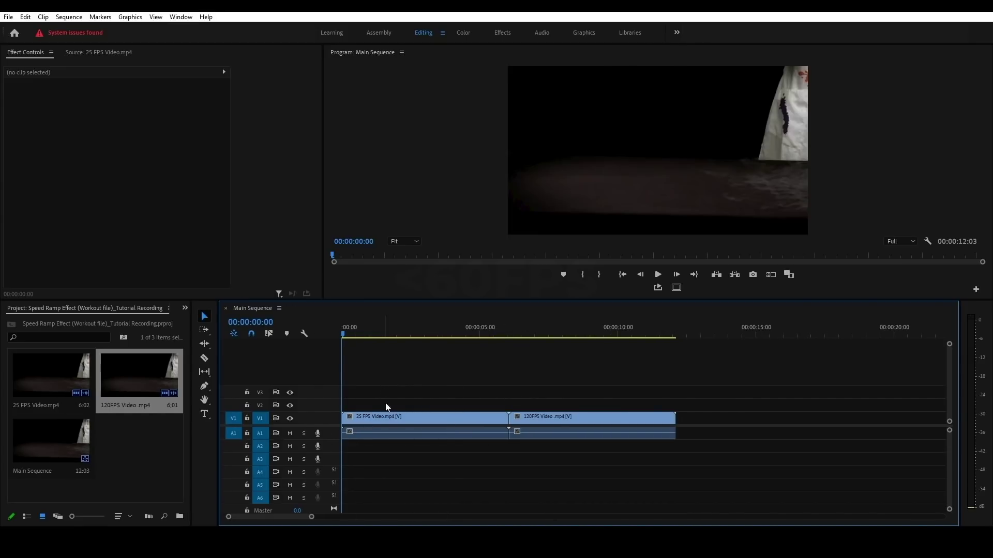
Delete the audio of both clips from track A1, keeping only their video.
left_click_drag(393, 330, 416, 331)
left_click(588, 421)
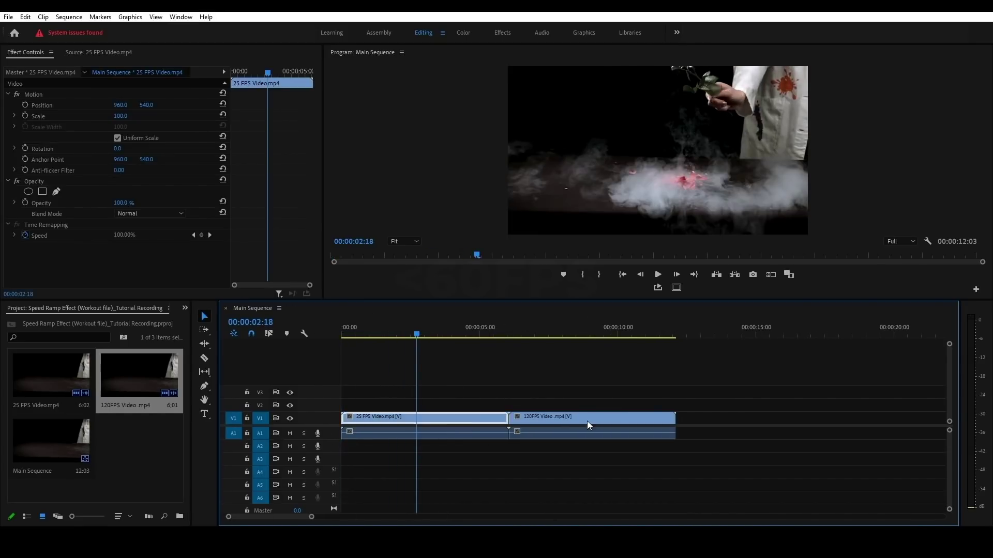
left_click(438, 435)
key("shift+Left")
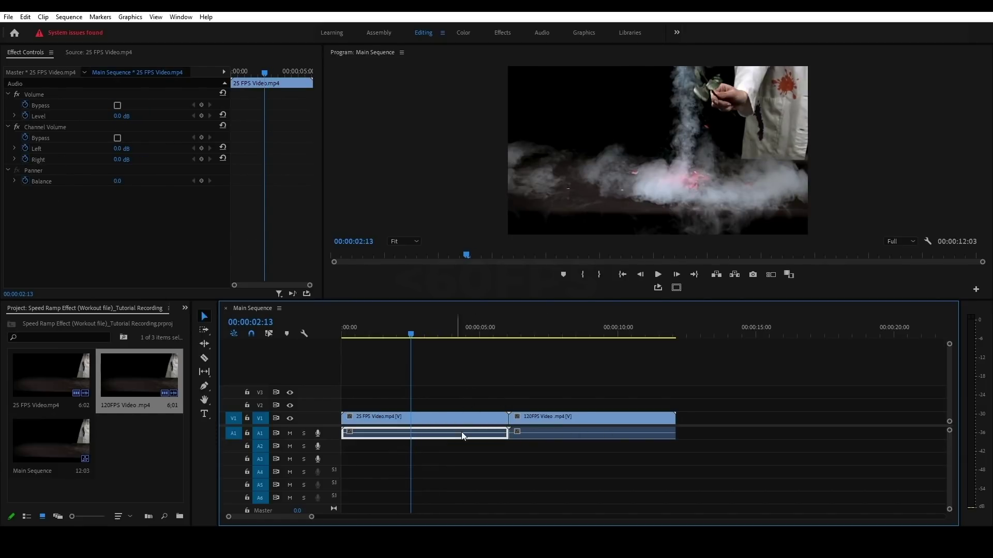
left_click(766, 428)
left_click_drag(702, 433, 345, 437)
key("Delete")
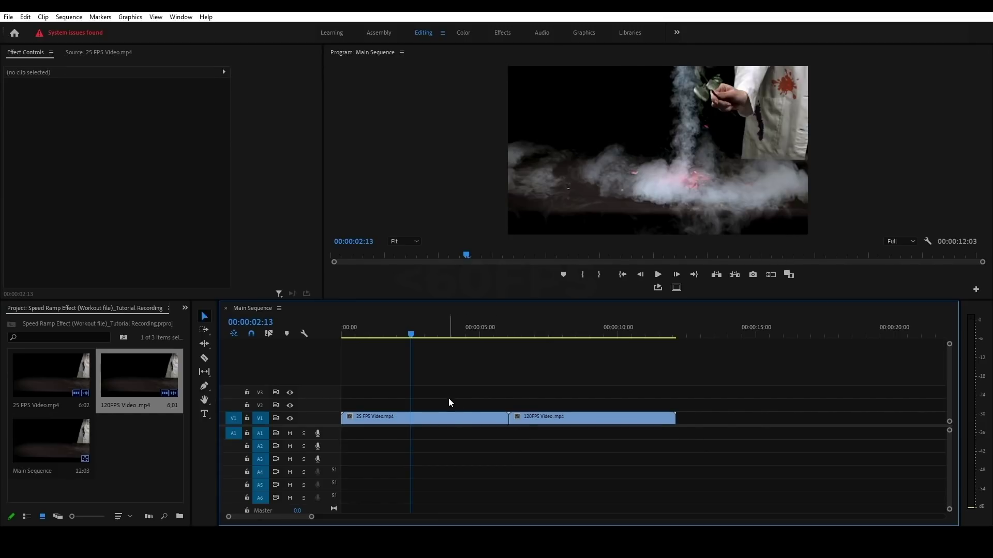
Enlarge the height of video track V1 and move the 120FPS clip up to track V2.
scroll(334, 417, "up", 4)
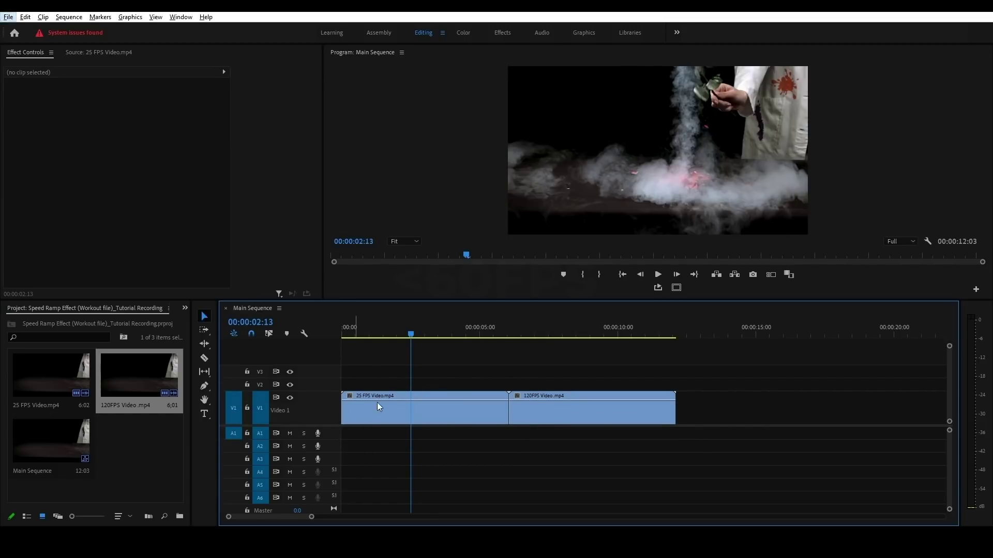
left_click(391, 413)
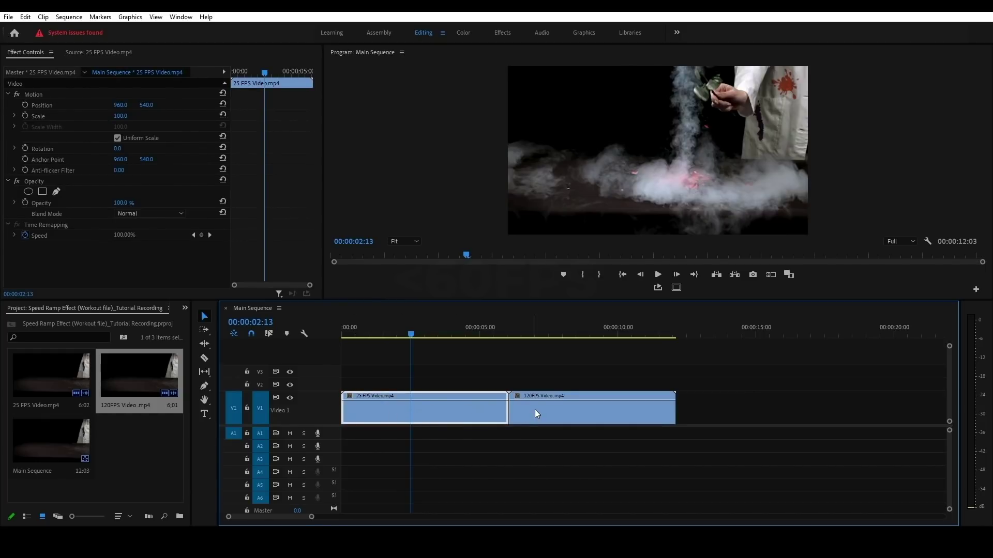
left_click(563, 413)
left_click_drag(594, 414, 603, 373)
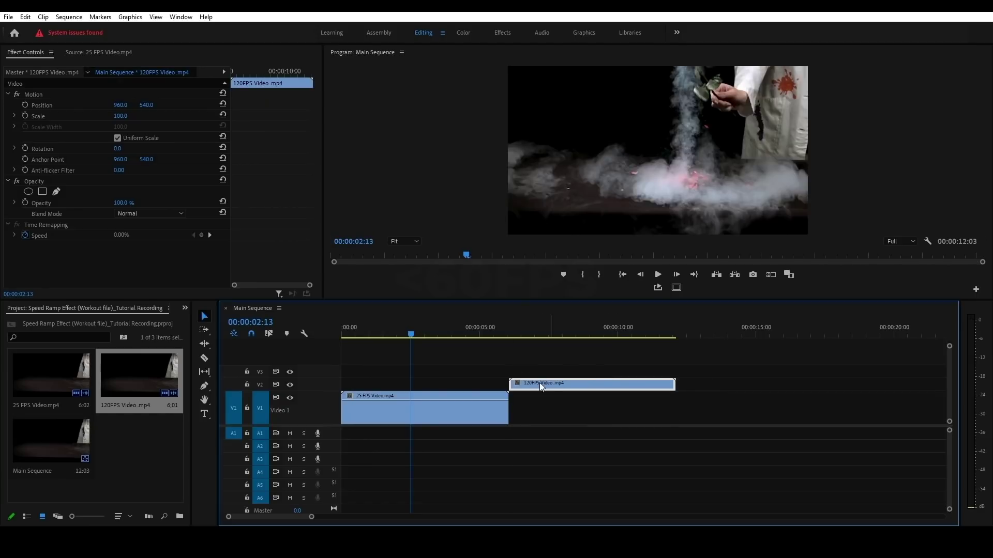
Examine the Clip Speed/Duration options and the Time Remapping Speed property of the 25 FPS clip.
left_click(390, 415)
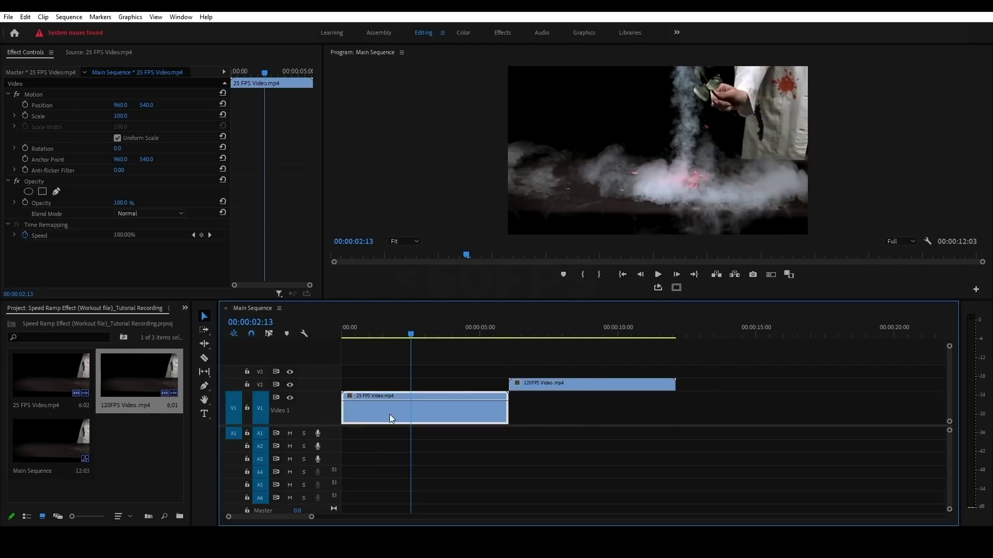
left_click(444, 390)
left_click(424, 414)
key("ctrl+r")
left_click_drag(61, 11, 460, 171)
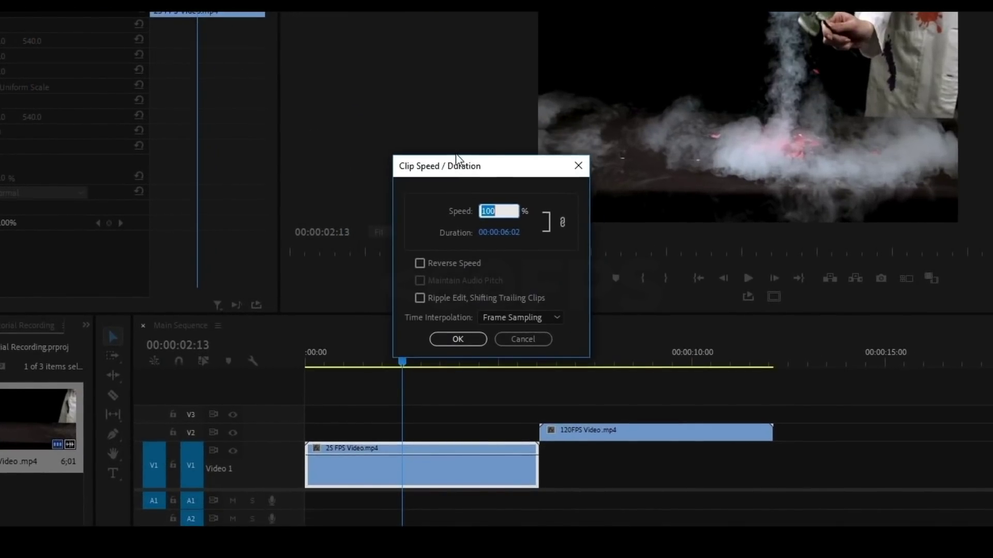
left_click(529, 340)
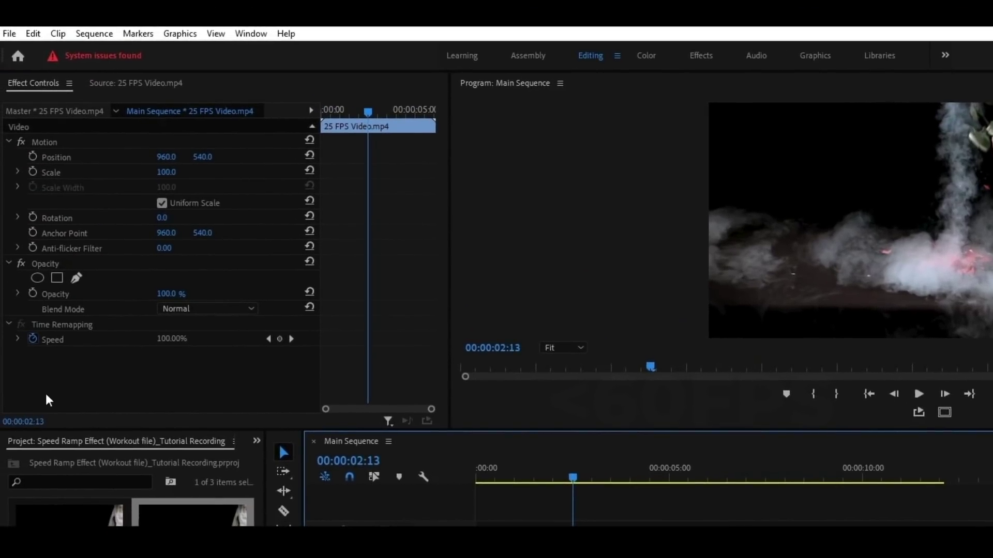
left_click(71, 338)
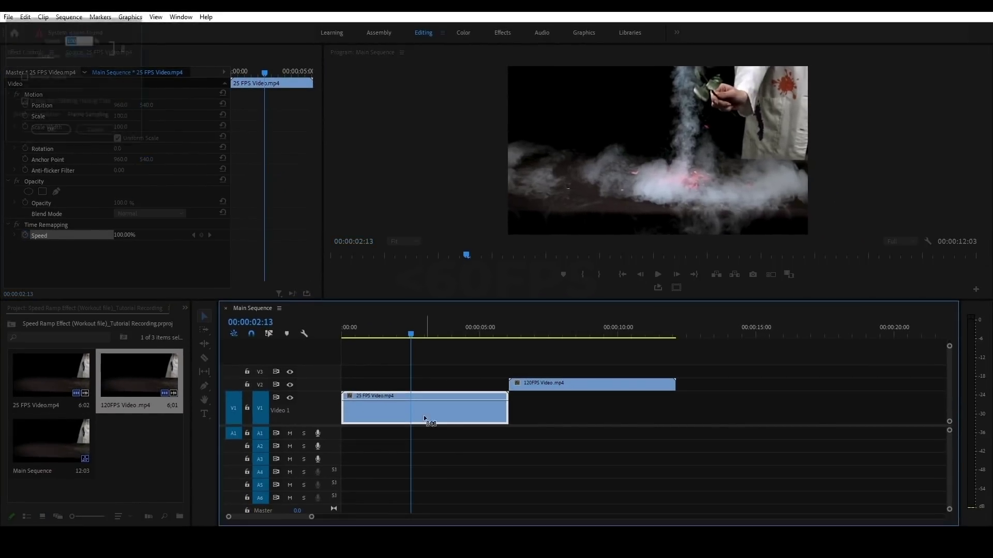
Set the 25 FPS clip's speed to 30% in Clip Speed/Duration.
key("ctrl+r")
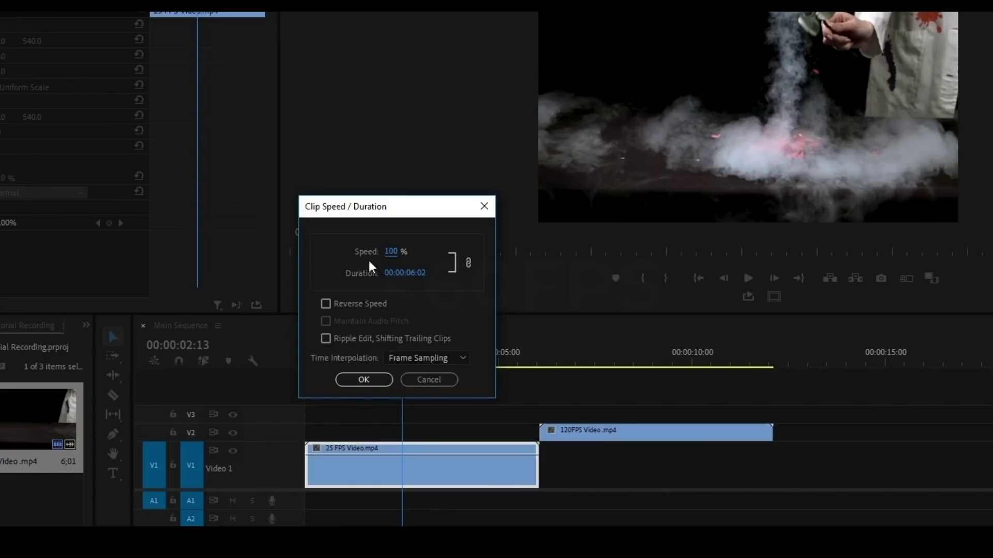
type("30")
key("Tab")
left_click(364, 379)
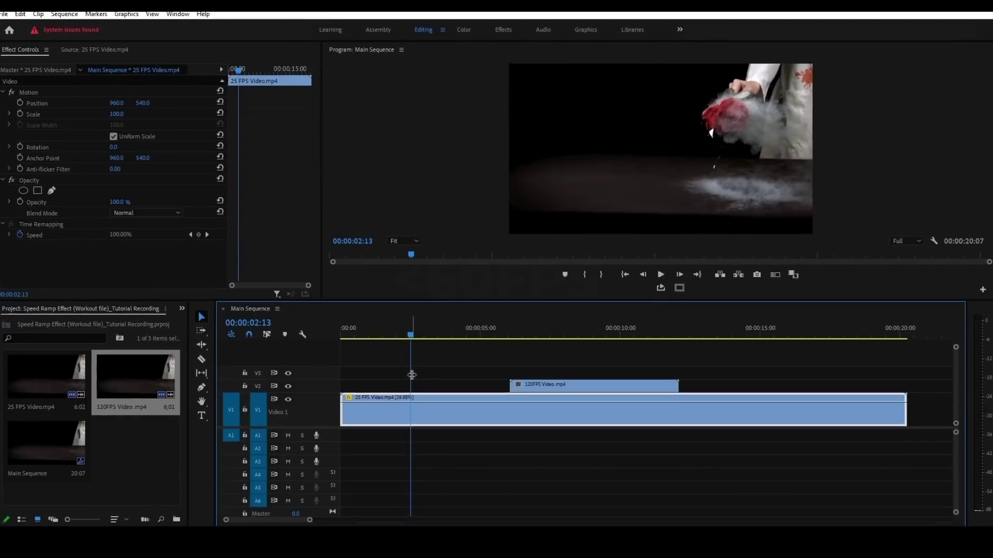
Move the 120FPS clip further along track V2, clear of the end of the slowed 25 FPS clip.
key("minus")
key("minus")
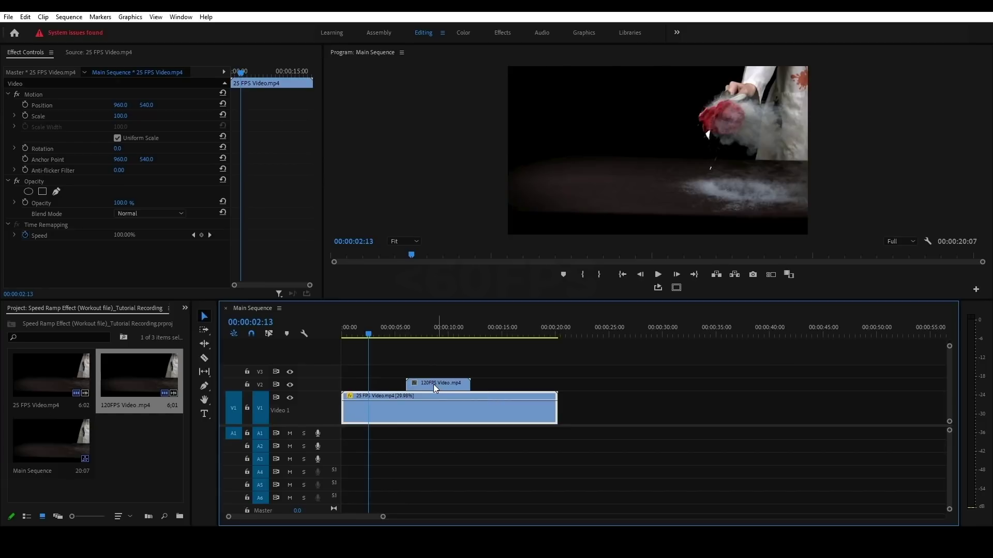
key("Home")
left_click_drag(434, 383, 619, 384)
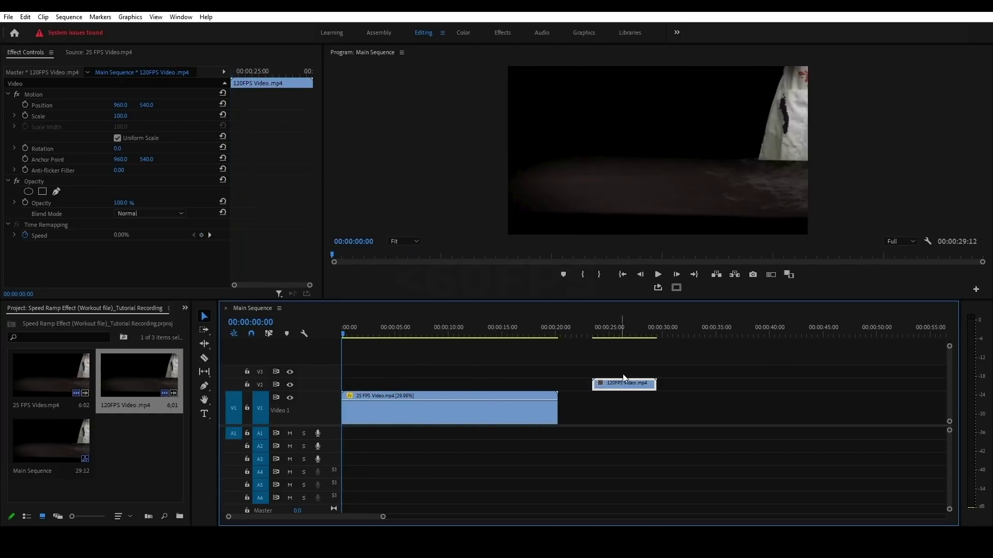
Play the slowed 25 FPS clip from the start of the sequence to judge its motion.
key("space")
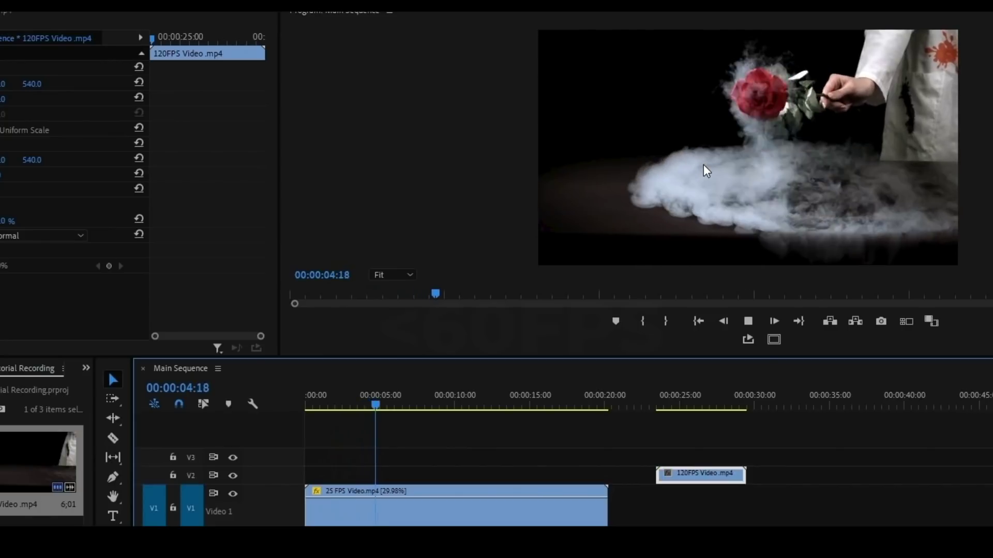
left_click(394, 511)
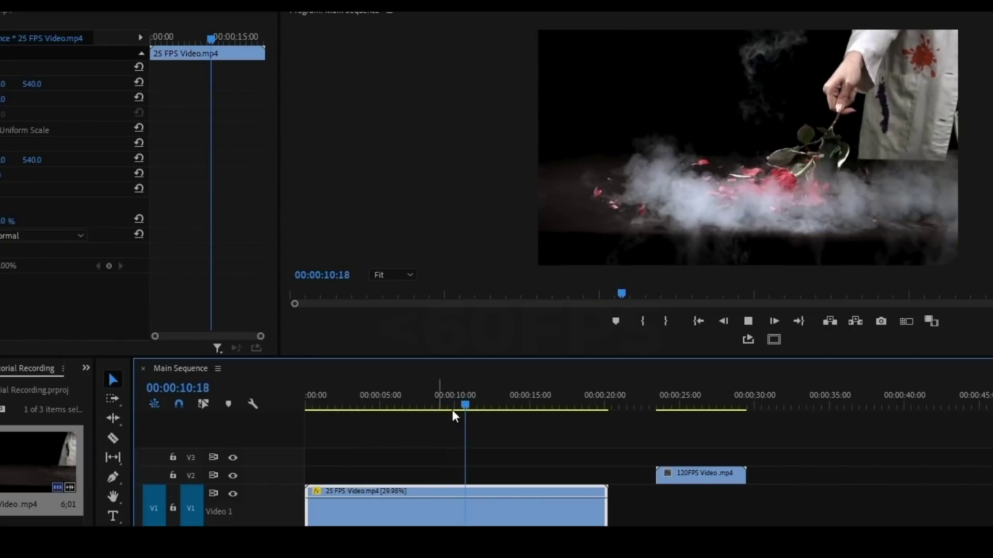
left_click_drag(451, 403, 408, 409)
key("space")
Set the 120FPS clip's speed to 30% in Clip Speed/Duration.
key("minus")
left_click(499, 408)
left_click(494, 474)
key("equal")
key("equal")
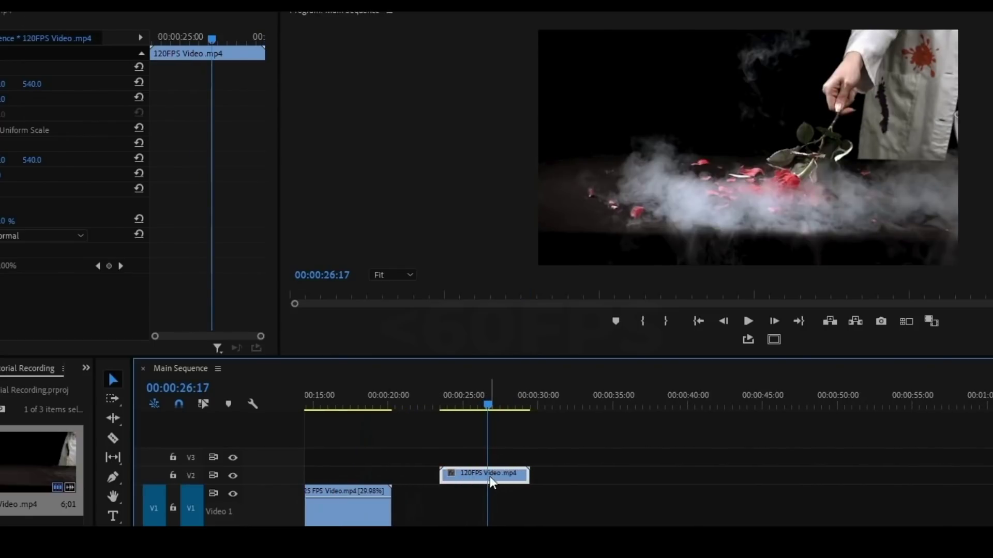
key("ctrl+r")
left_click_drag(546, 146, 534, 175)
type("30")
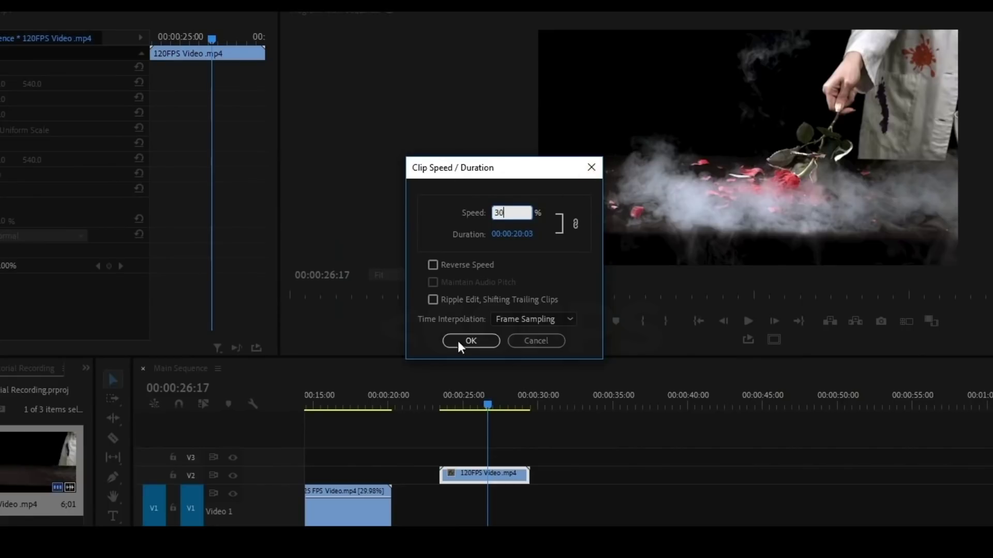
left_click(460, 341)
Play the slowed 120FPS clip and review its smoothness in the program preview.
key("minus")
key("space")
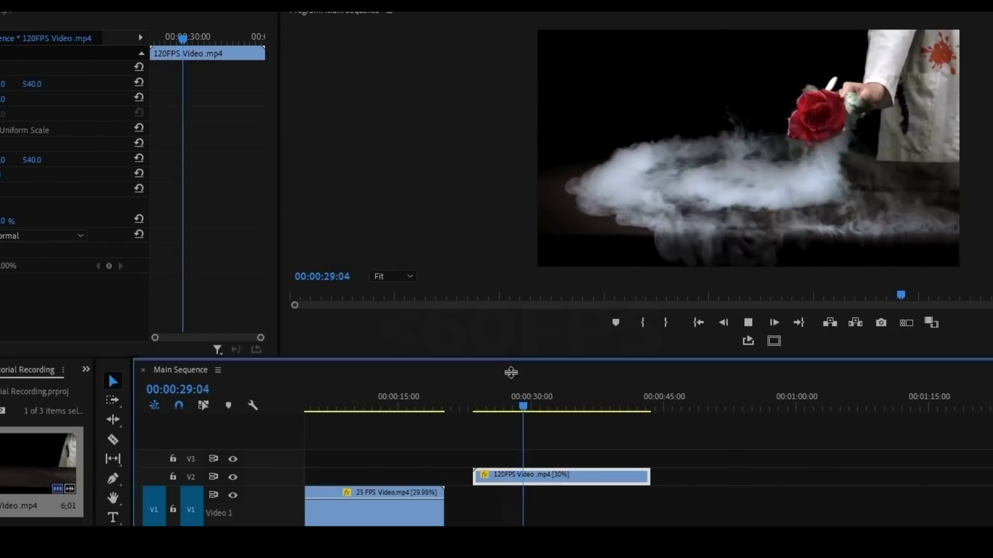
left_click_drag(513, 361, 502, 431)
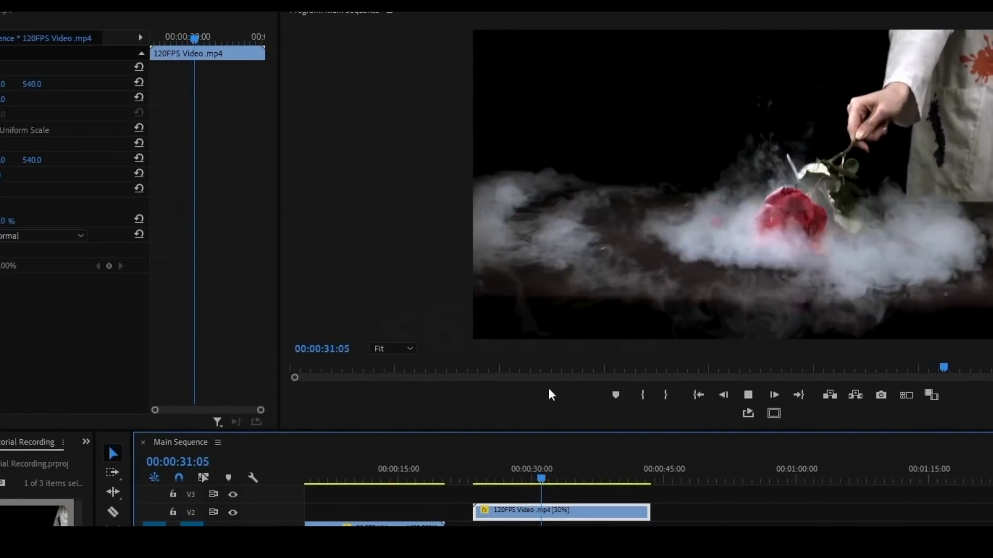
left_click_drag(497, 433, 492, 344)
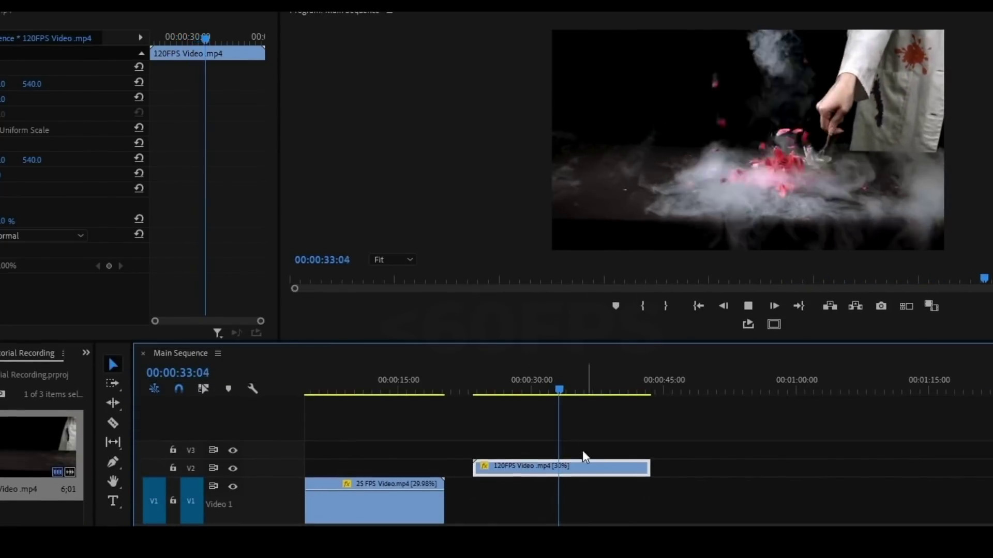
left_click(545, 430)
left_click_drag(545, 383, 517, 391)
key("space")
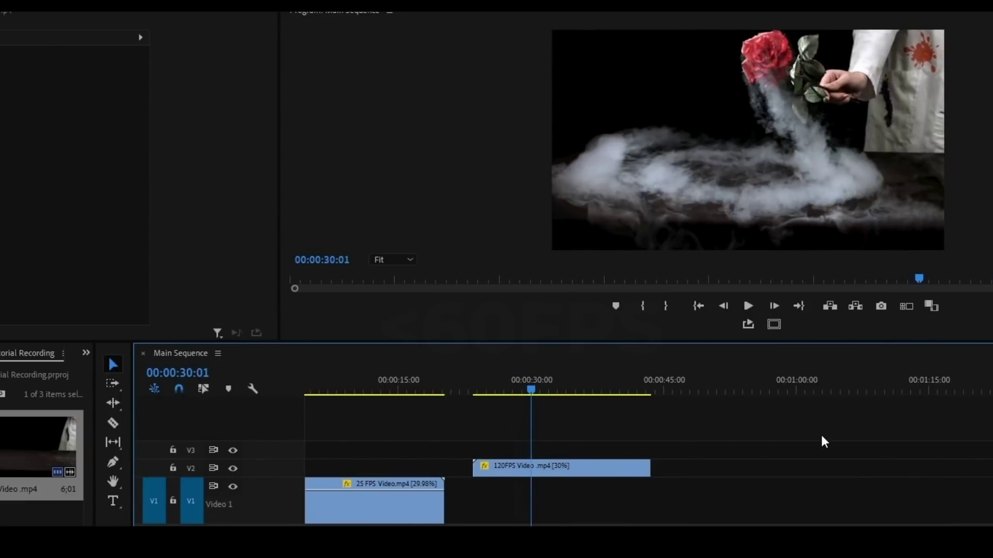
Play the slowed 25 FPS clip again and compare its motion with the 120FPS clip.
scroll(775, 439, "down", 4)
left_click(331, 388)
key("space")
left_click(337, 506)
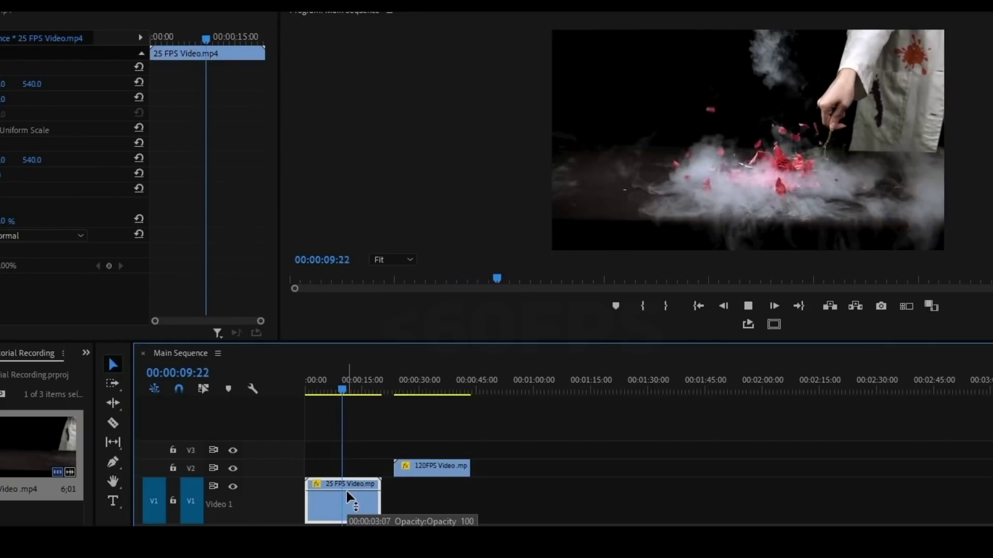
left_click(420, 451)
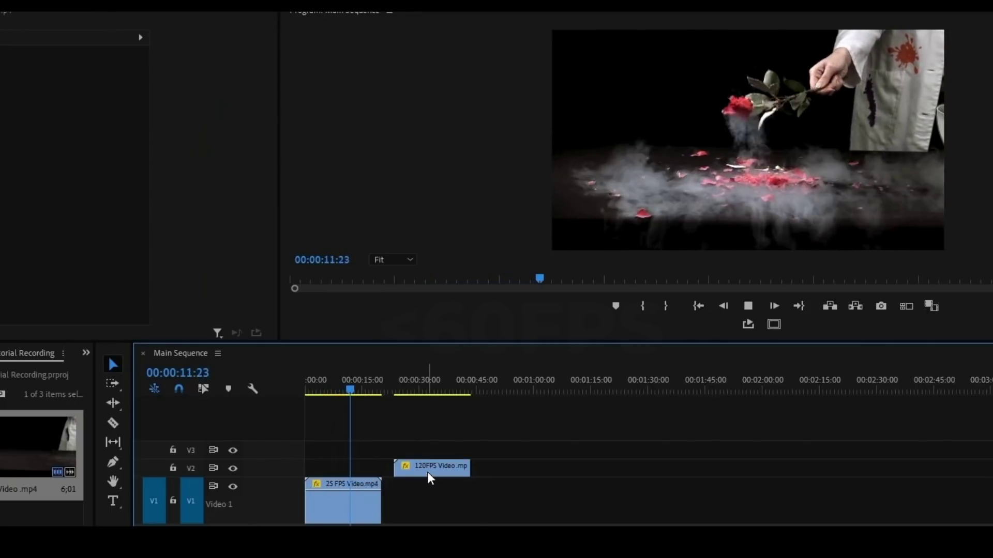
left_click(427, 472)
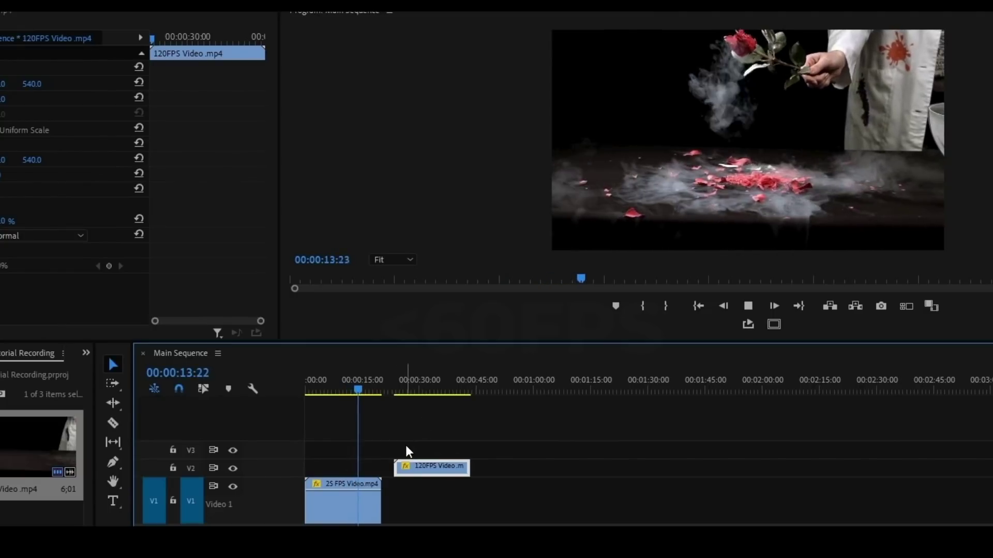
left_click(391, 427)
left_click_drag(408, 389, 331, 385)
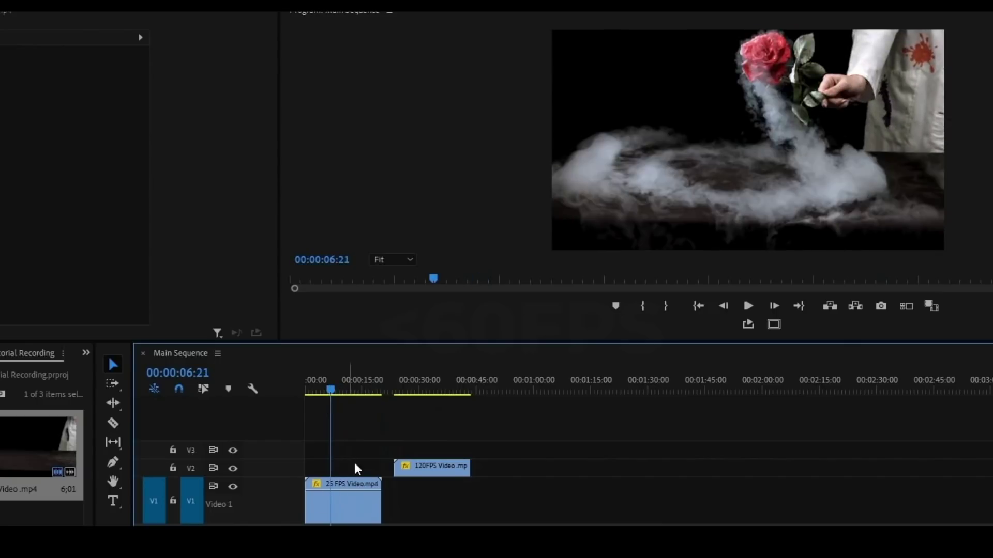
Delete the 25 FPS clip and move the 120FPS clip to the start of track V1.
left_click(341, 496)
key("space")
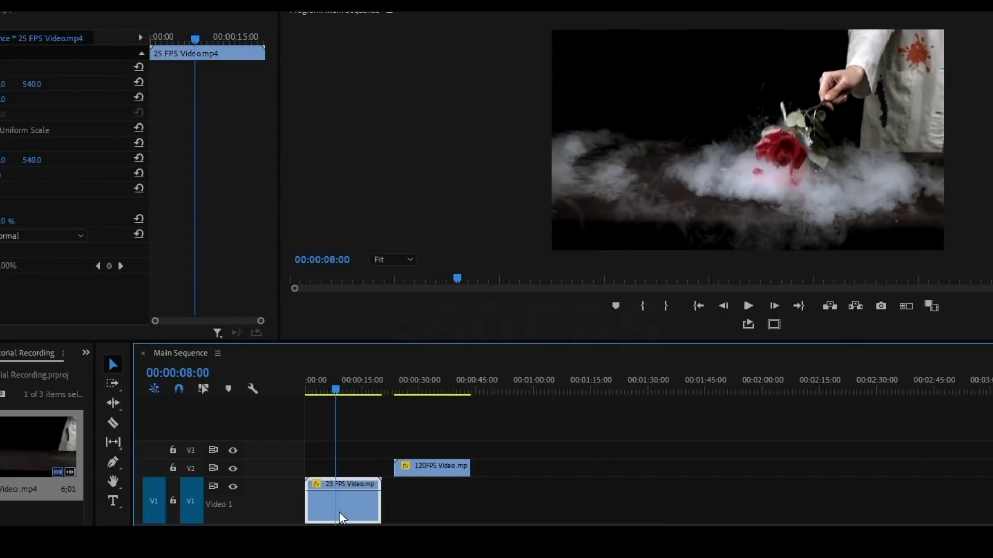
key("Delete")
left_click_drag(424, 473, 367, 498)
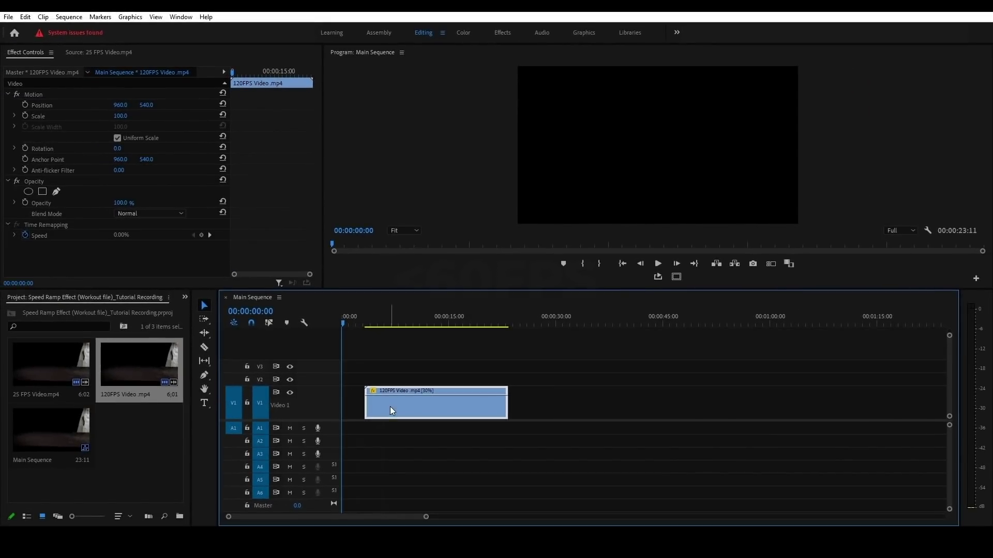
left_click_drag(390, 406, 367, 407)
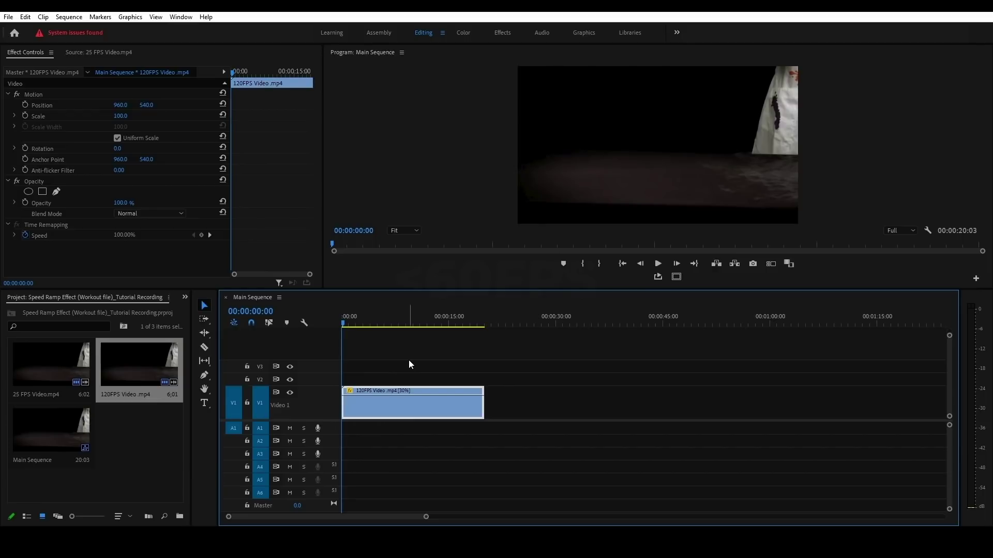
Set the speed of the 120FPS clip on track V1 to 100% in Clip Speed/Duration.
key("space")
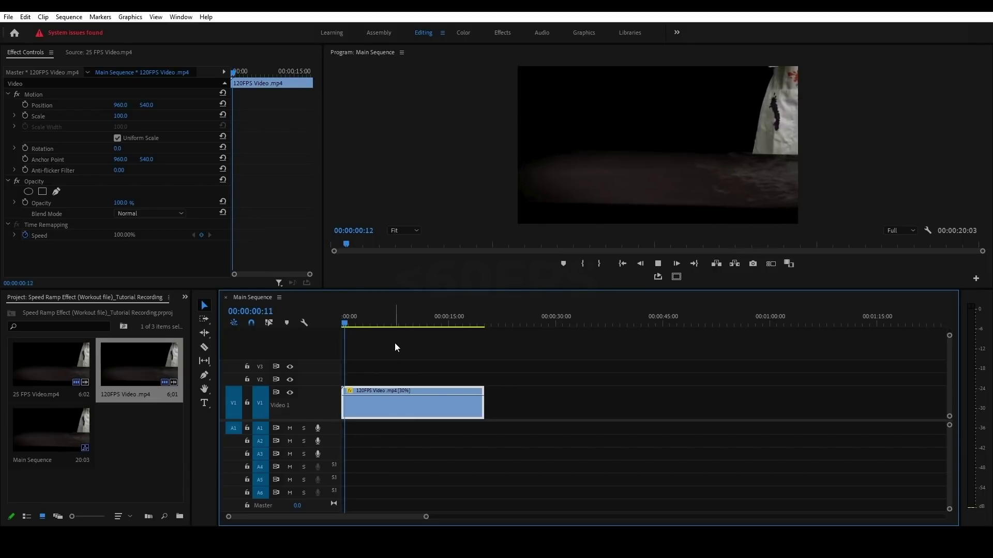
key("space")
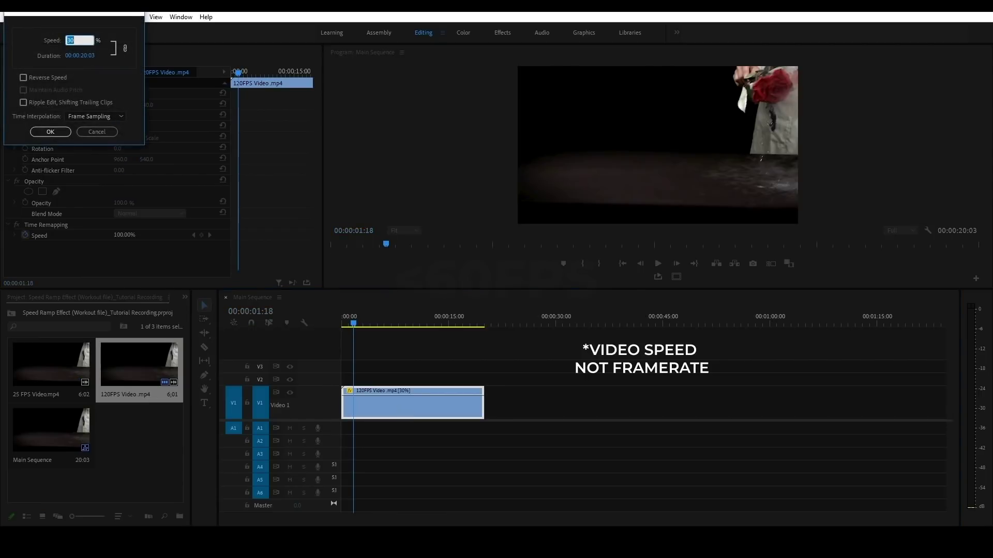
type("1")
left_click_drag(70, 14, 451, 180)
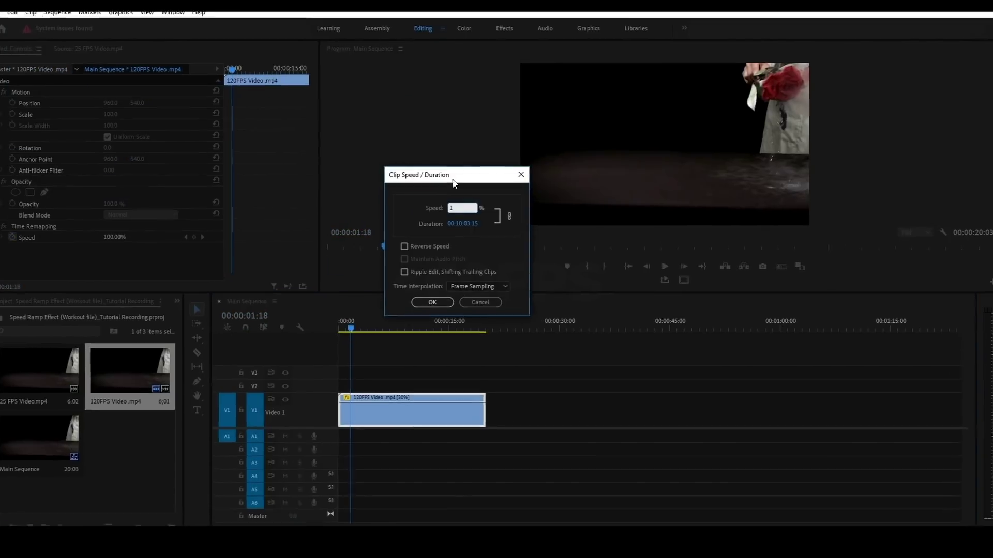
type("00")
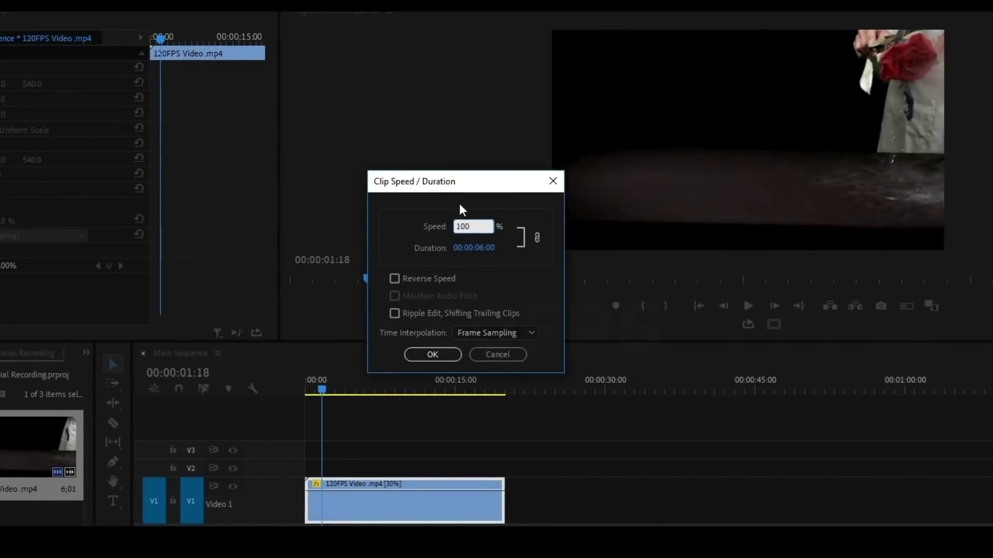
left_click(435, 358)
Play the 120FPS clip from the start of the sequence at normal speed.
left_click(404, 435)
left_click_drag(322, 389, 303, 389)
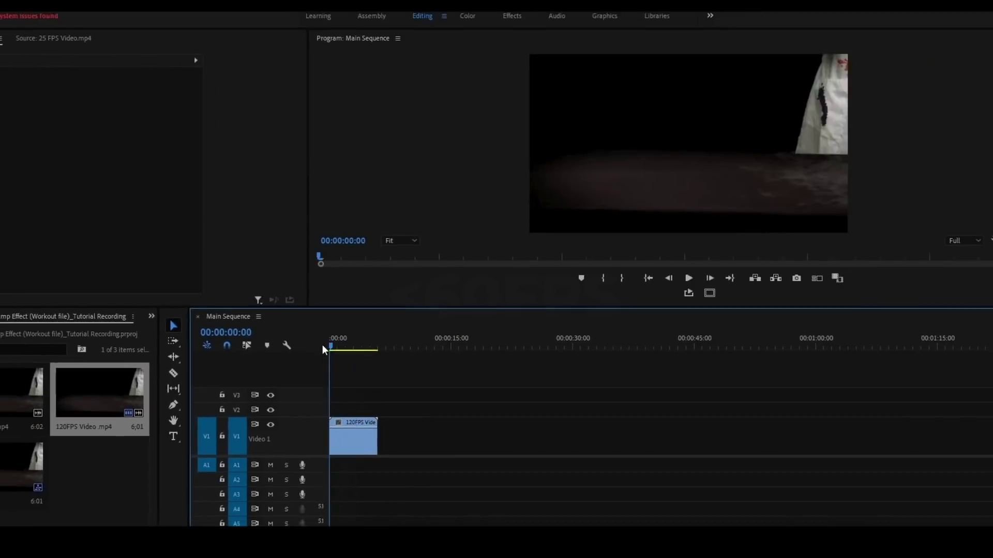
key("space")
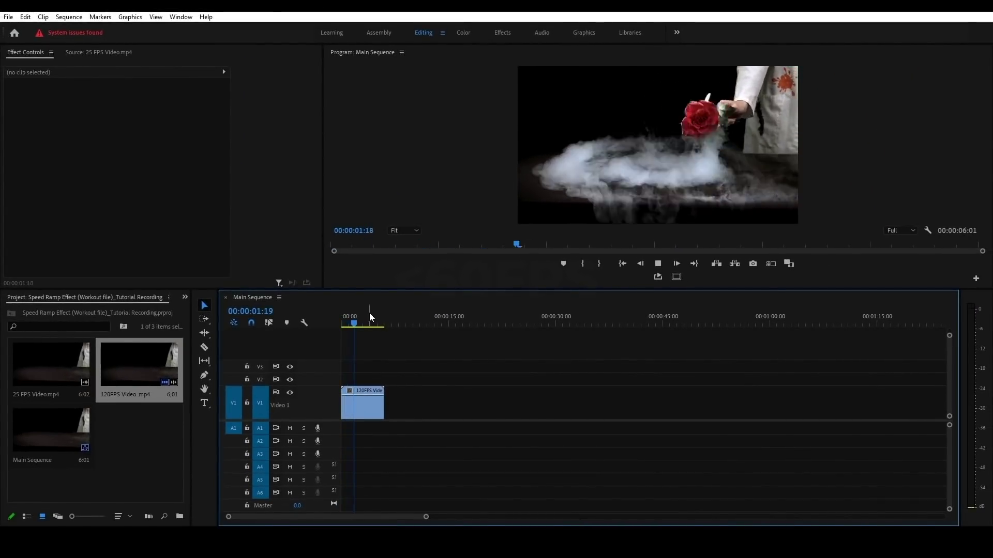
left_click_drag(354, 322, 314, 325)
Select the 120FPS clip and enlarge the height of video track V1.
key("=")
key("=")
left_click(400, 396)
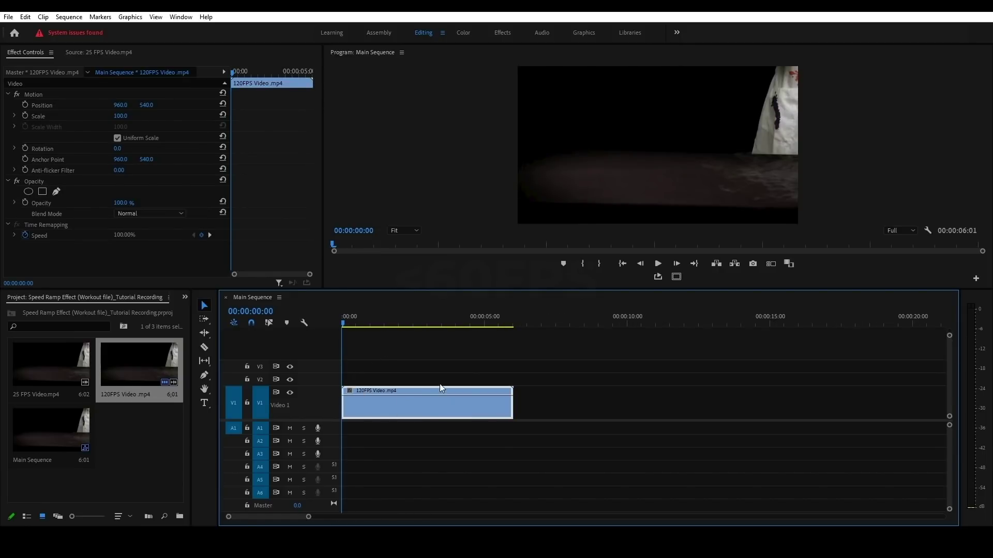
key("ctrl+=")
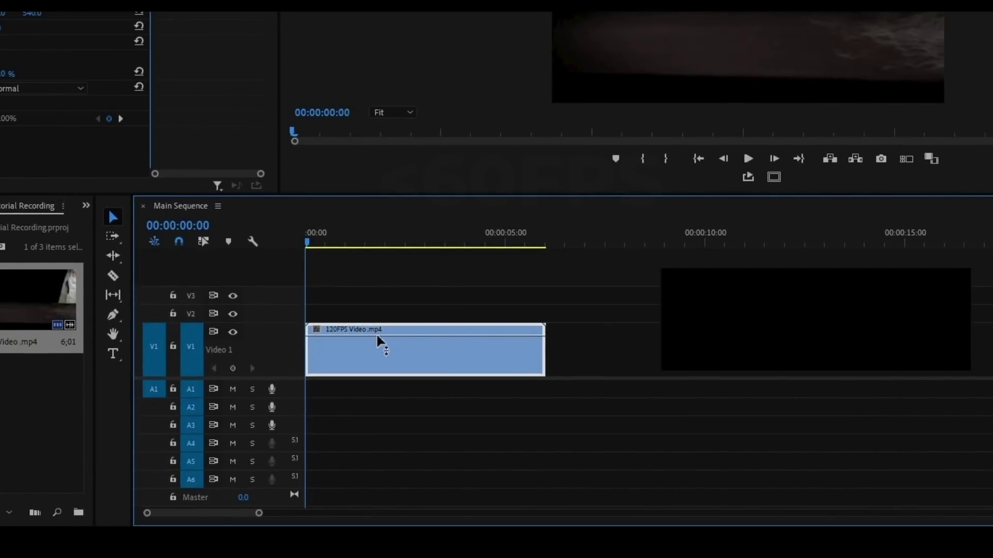
Turn the timeline's Show Video Keyframes option off and on again.
left_click(254, 242)
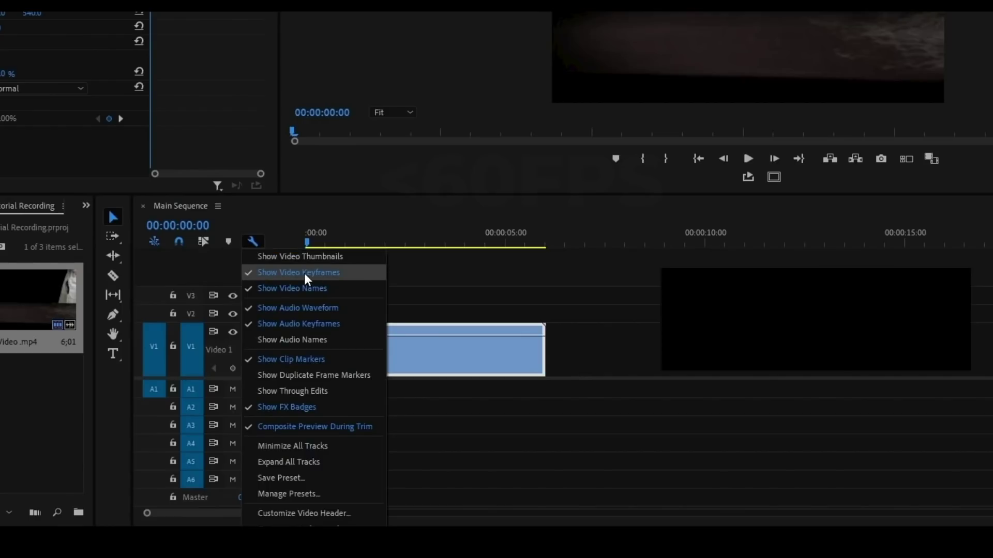
left_click(267, 272)
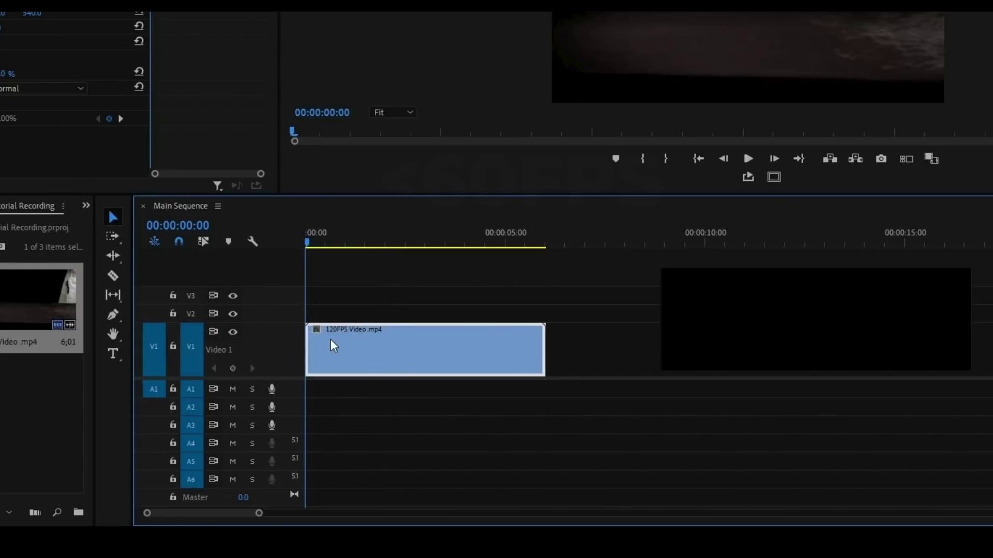
left_click(252, 241)
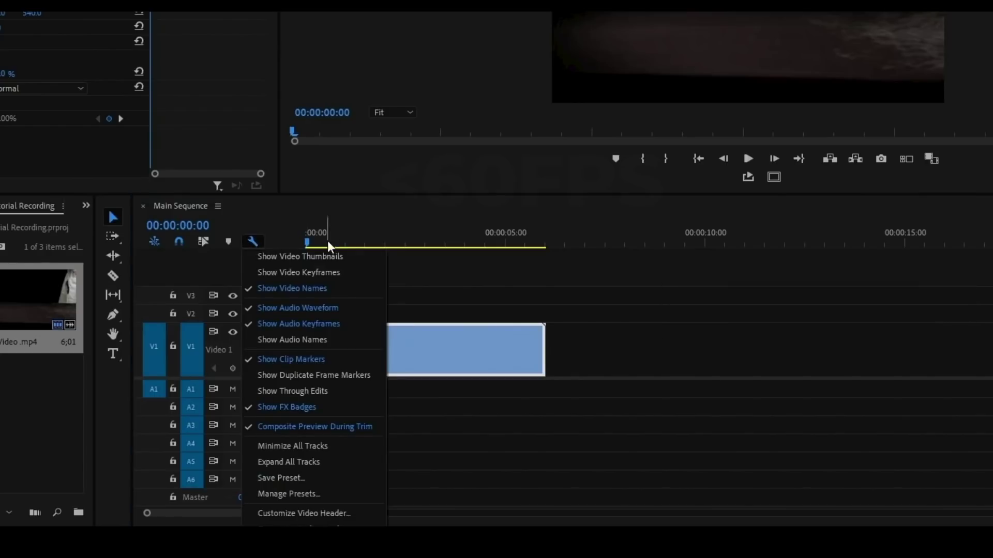
left_click(265, 272)
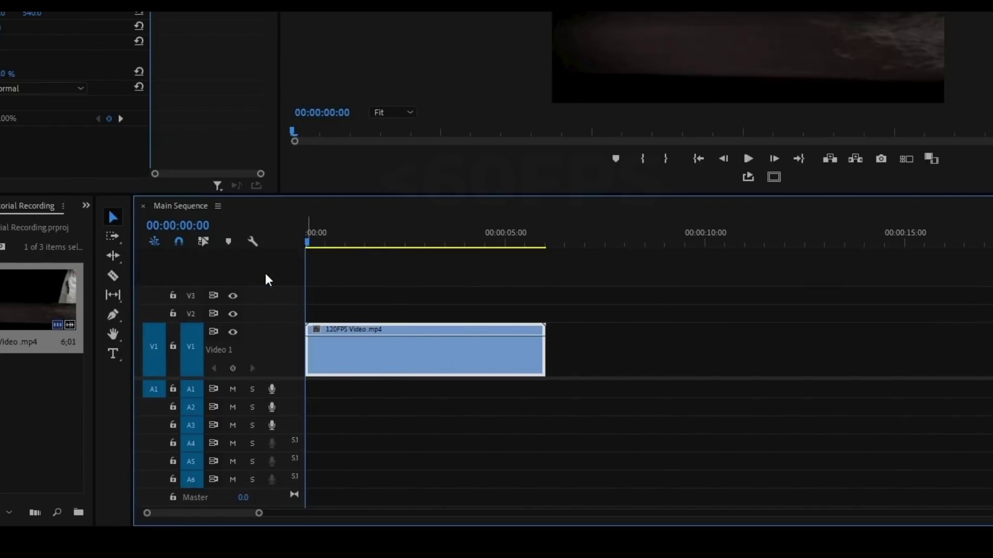
Try adding two opacity keyframes to the 120FPS clip with the Pen tool and moving one, and undo these changes.
key("p")
left_click(367, 337)
left_click(346, 337)
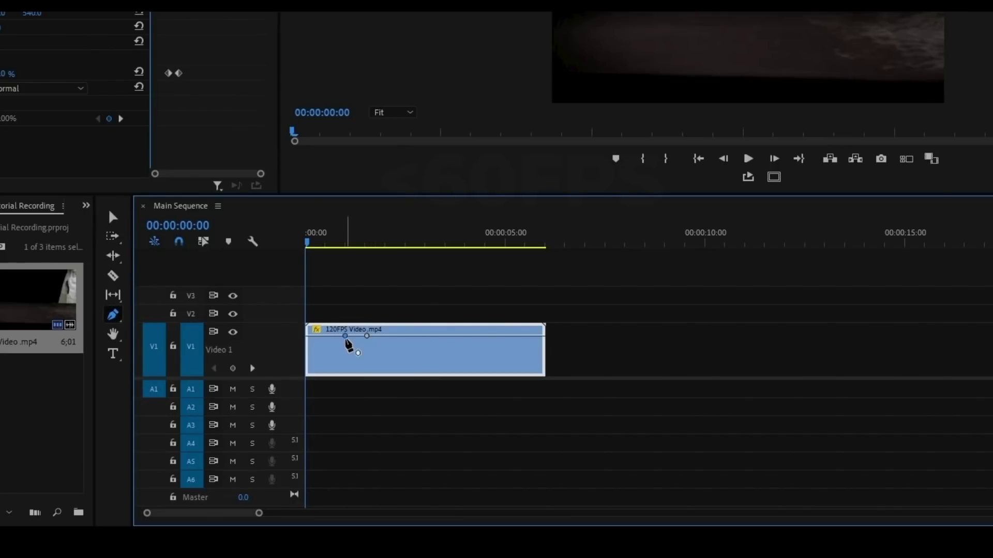
key("v")
left_click_drag(346, 337, 330, 363)
key("ctrl+z")
key("ctrl+z")
key("ctrl+z")
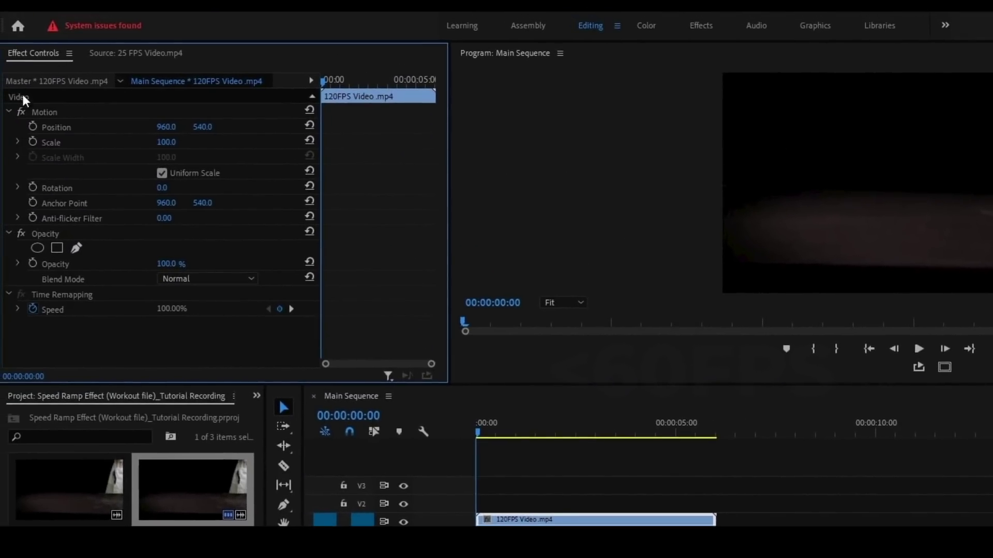
Examine the Time Remapping Speed property and the keyframe line of the 120FPS clip.
left_click(110, 309)
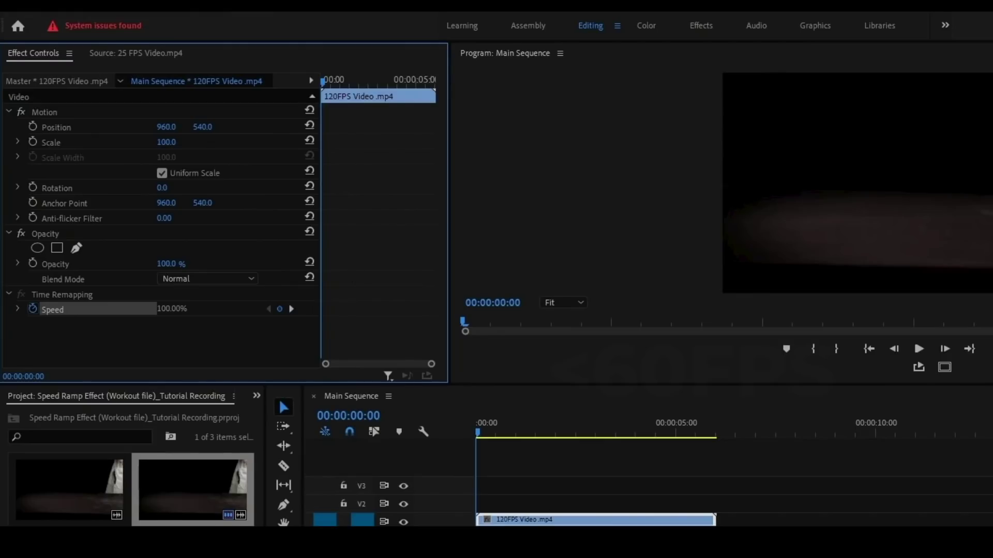
left_click(492, 428)
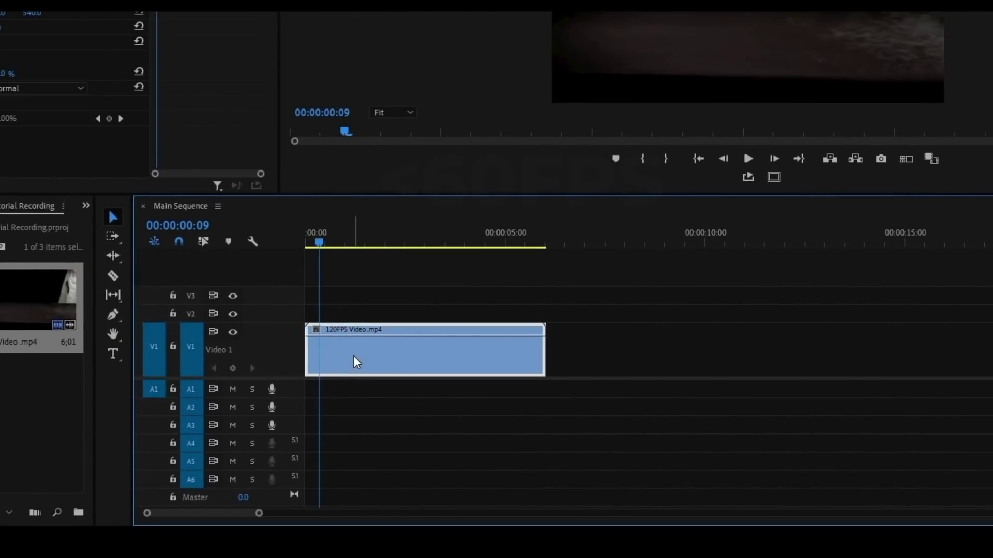
key("Left")
key("Left")
key("Left")
left_click_drag(365, 336, 396, 328)
Show the Time Remapping Speed keyframes on the 120FPS clip in the timeline.
left_click(362, 241)
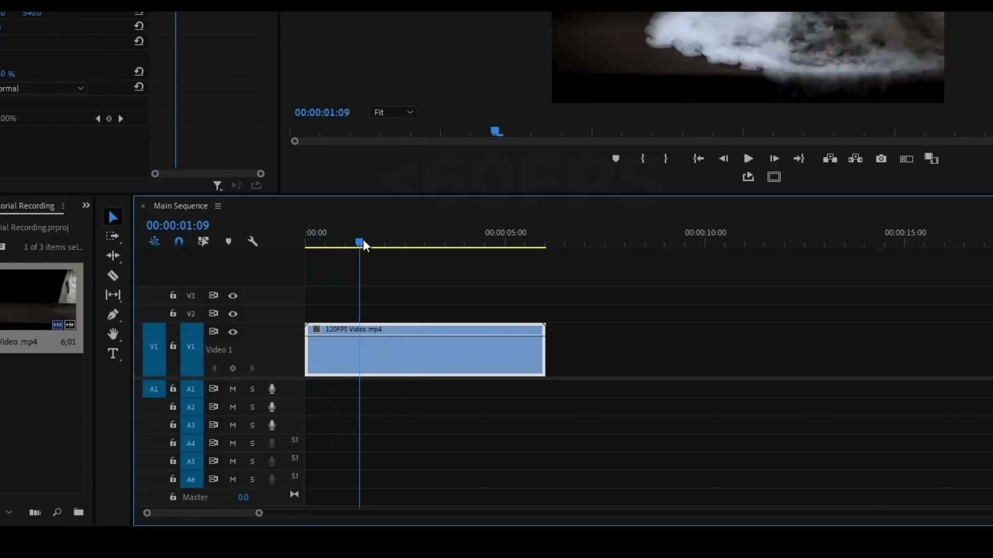
right_click(384, 349)
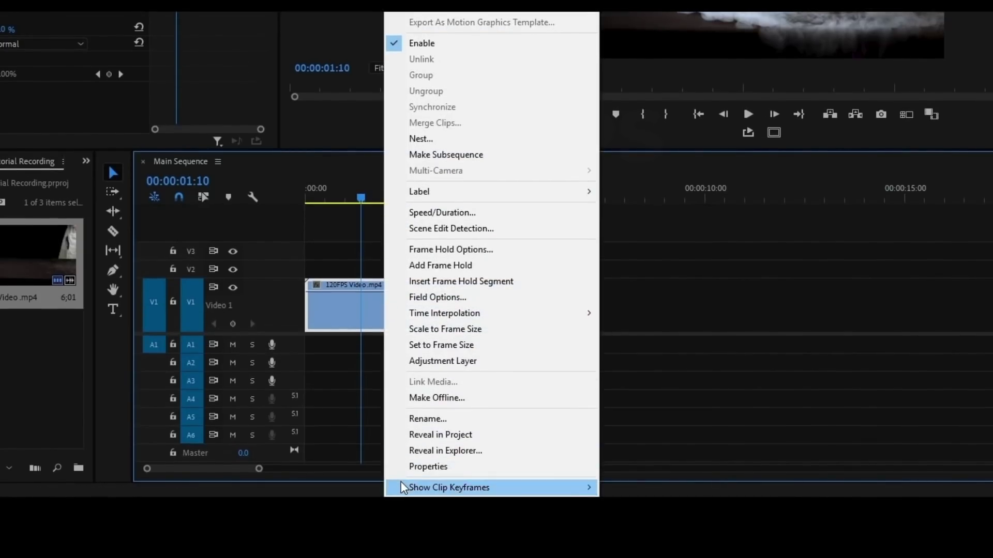
mouse_move(422, 483)
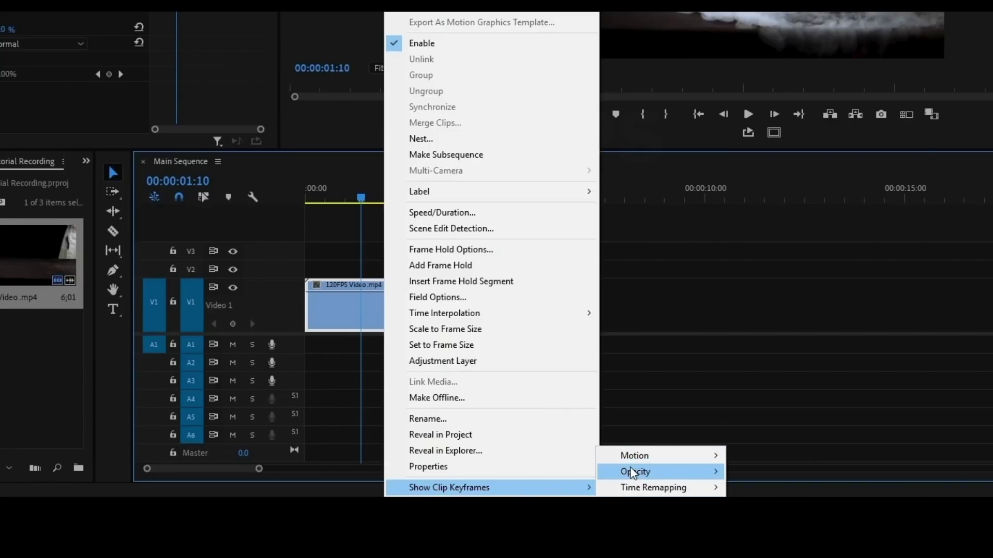
mouse_move(648, 491)
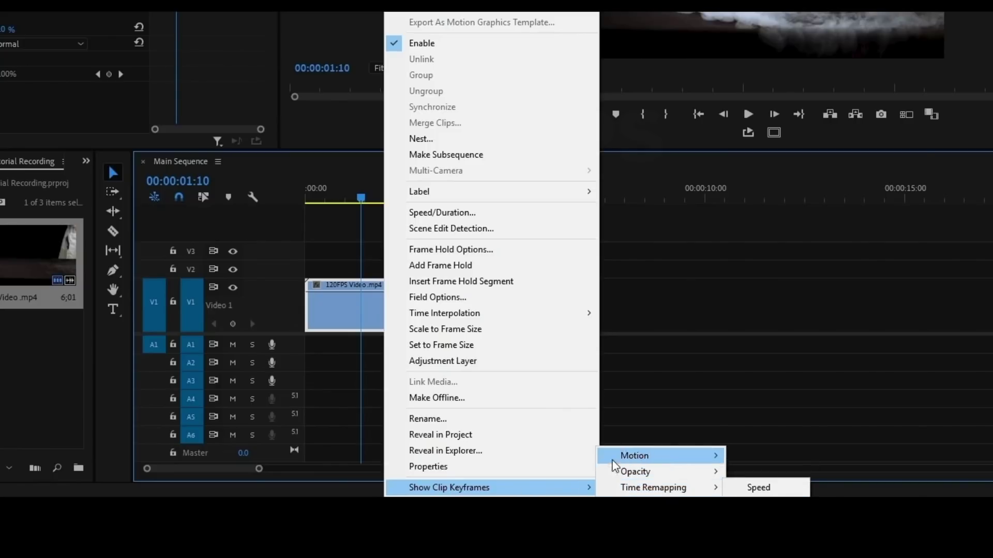
mouse_move(678, 471)
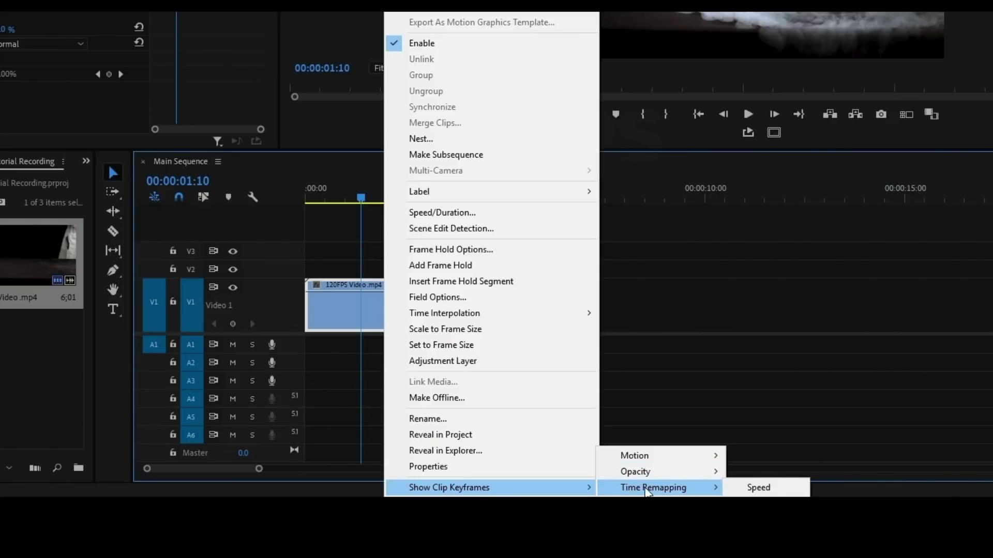
left_click(758, 487)
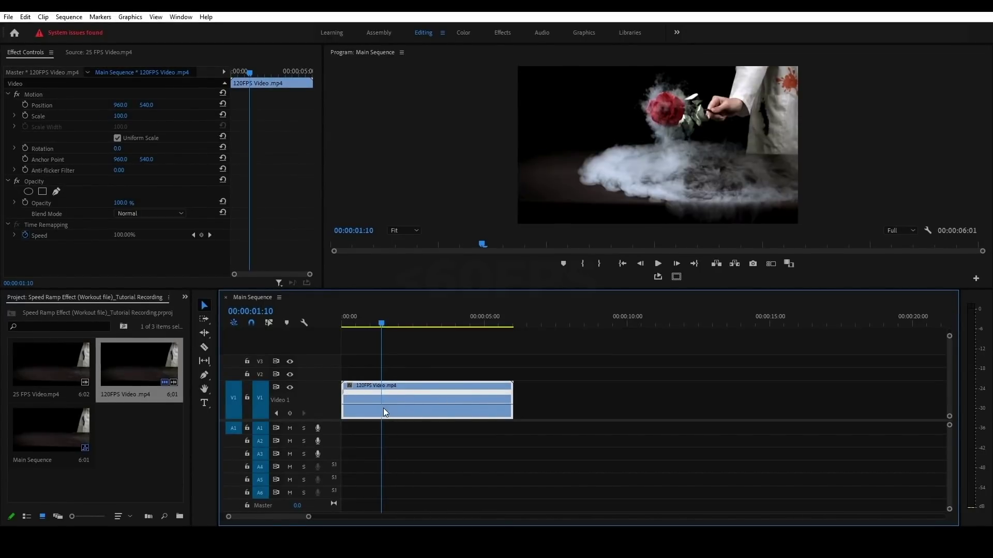
Add a speed keyframe with the Pen tool just before 00:00:02:03 on the 120FPS clip.
left_click(380, 322)
left_click_drag(380, 322, 402, 331)
left_click(390, 357)
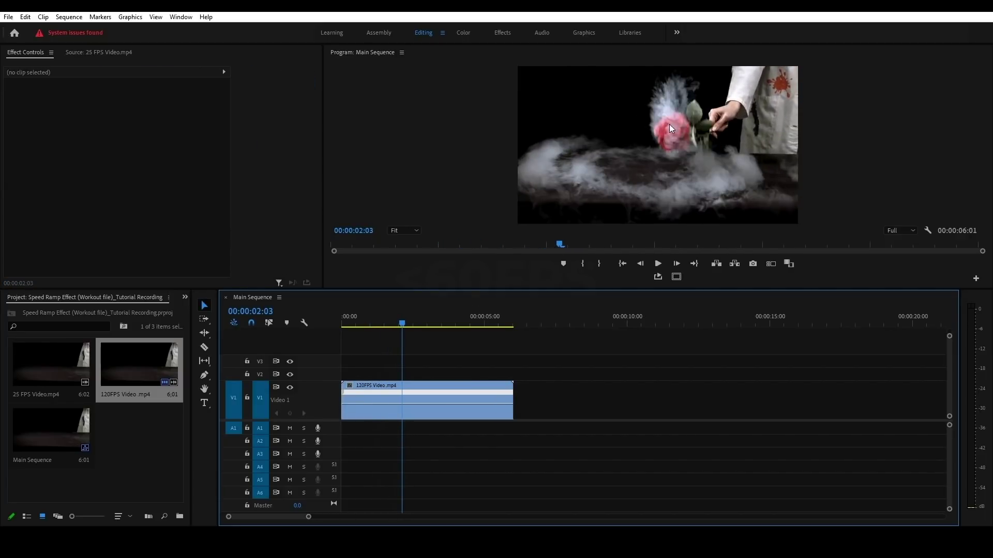
mouse_move(402, 322)
left_mouse_down()
mouse_move(390, 323)
mouse_move(411, 324)
mouse_move(402, 328)
left_mouse_up()
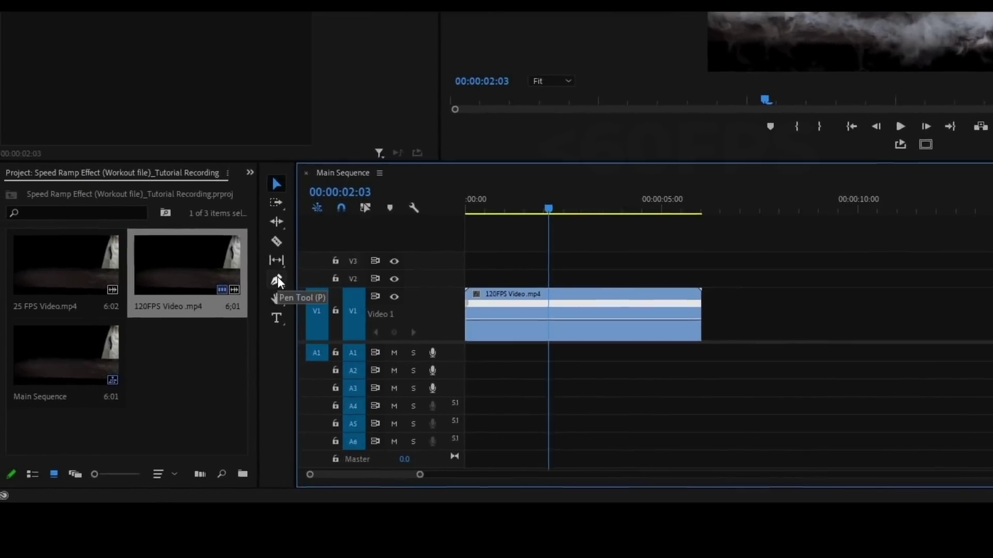
left_click(278, 280)
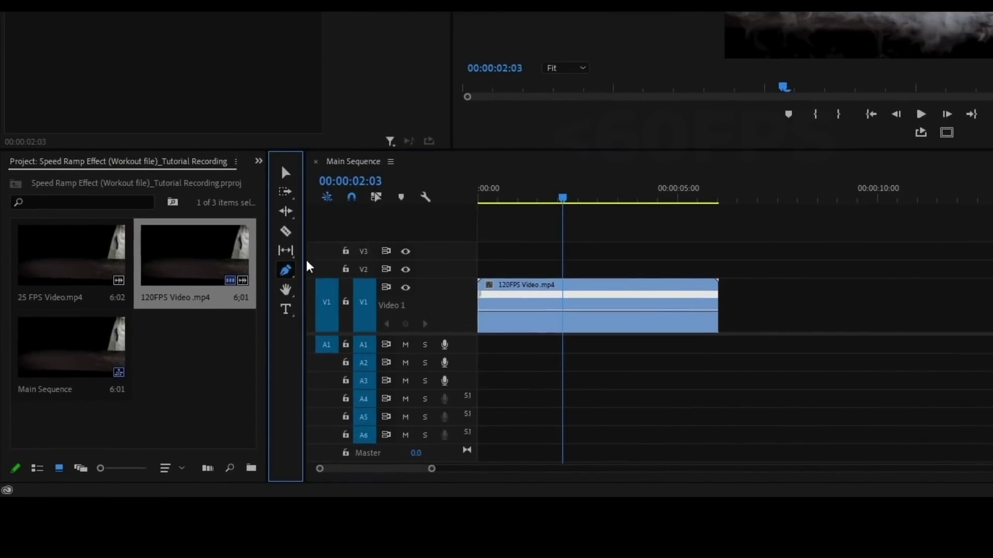
left_click(546, 320)
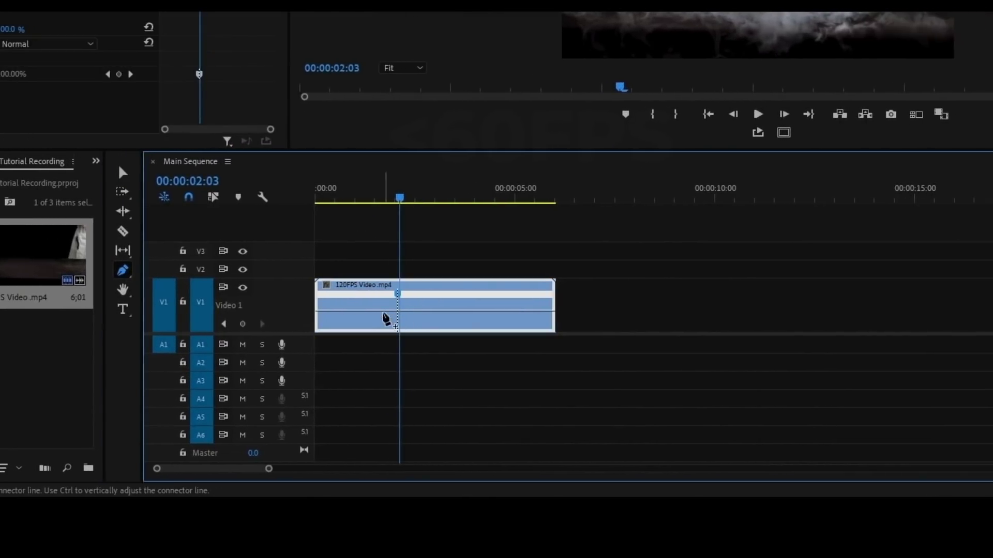
Add a second speed keyframe with the Pen tool just before 00:00:02:10 on the 120FPS clip.
scroll(374, 310, "up", 5)
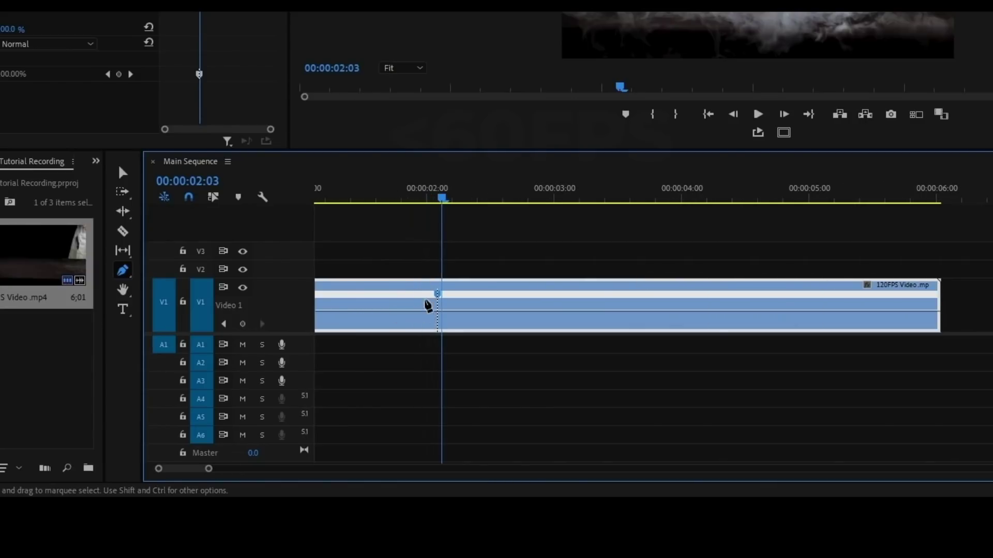
scroll(448, 232, "down", 2)
left_click_drag(434, 199, 463, 210)
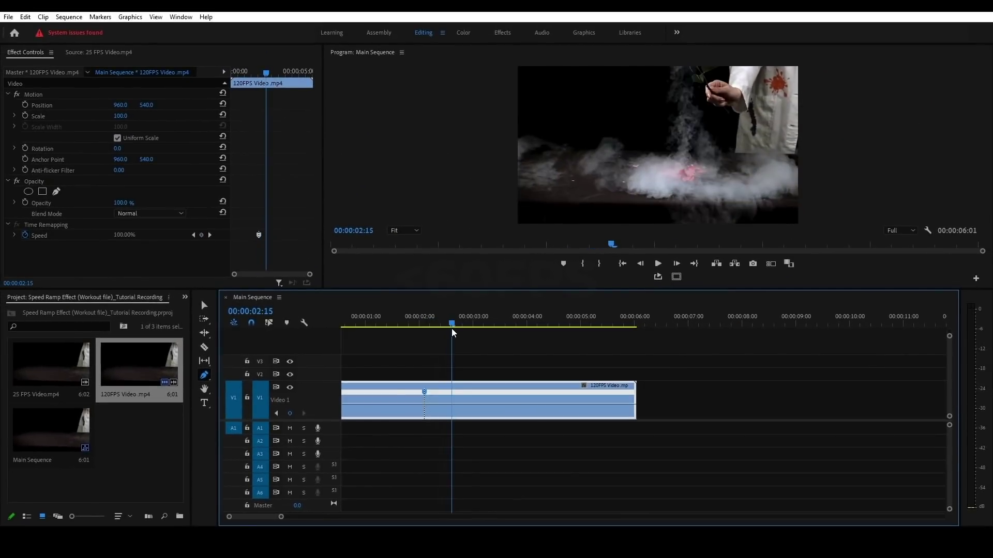
left_click_drag(447, 336, 441, 356)
scroll(422, 383, "up", 5)
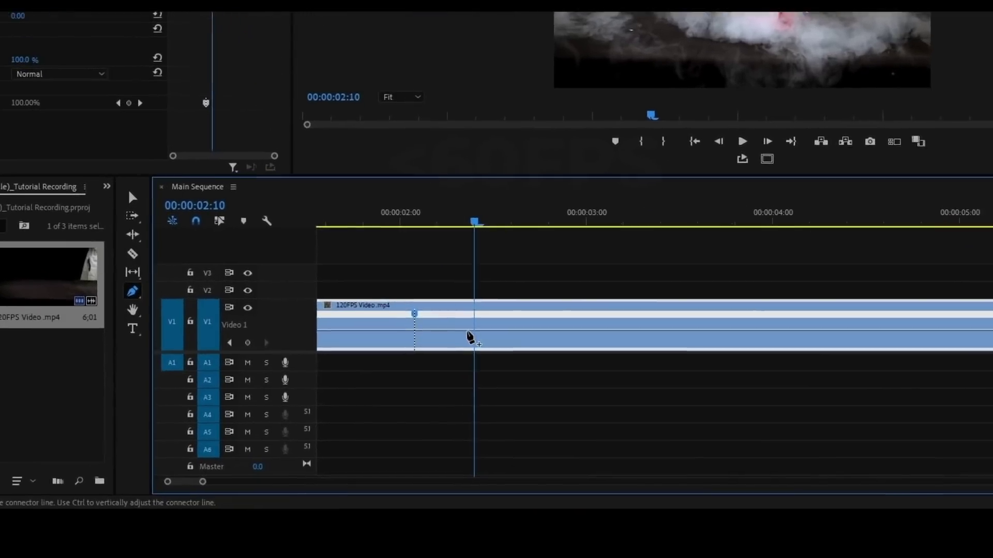
left_click(472, 310)
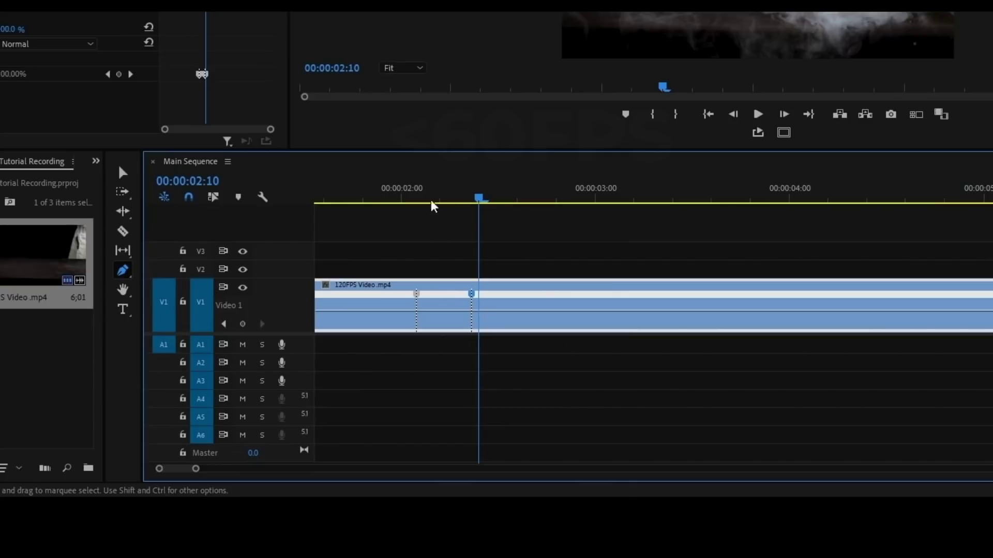
Lower the clip speed between the first two speed keyframes to 15%.
left_click(124, 174)
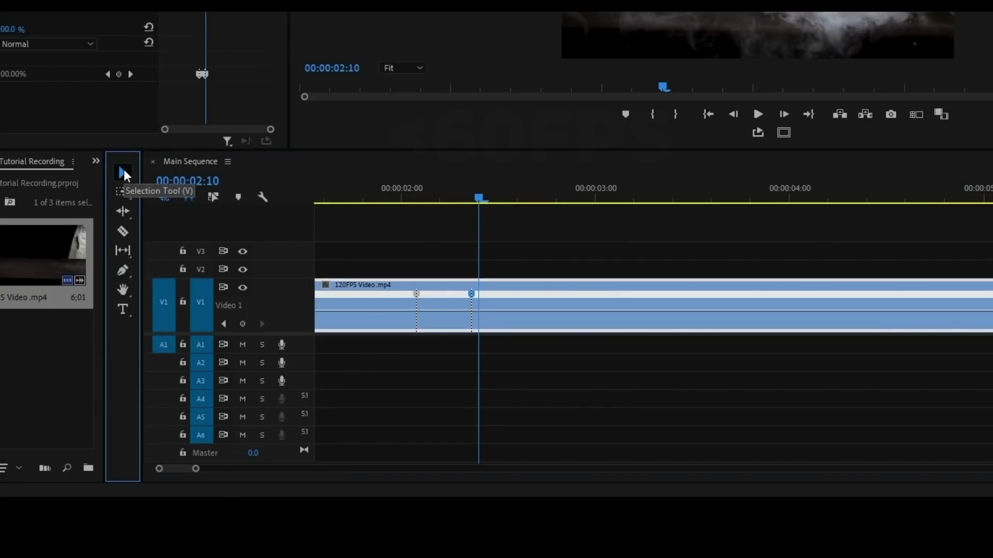
scroll(404, 306, "up", 5)
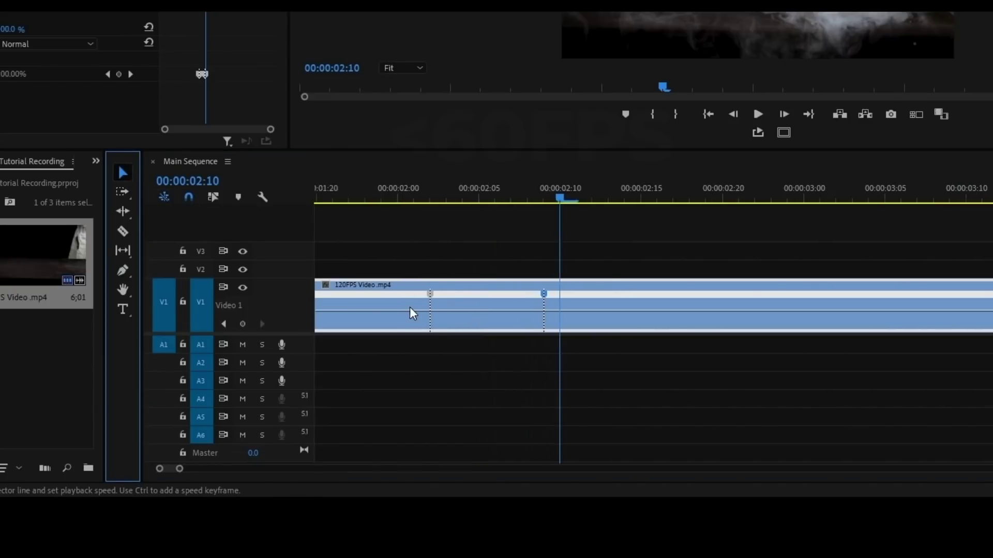
left_click(478, 307)
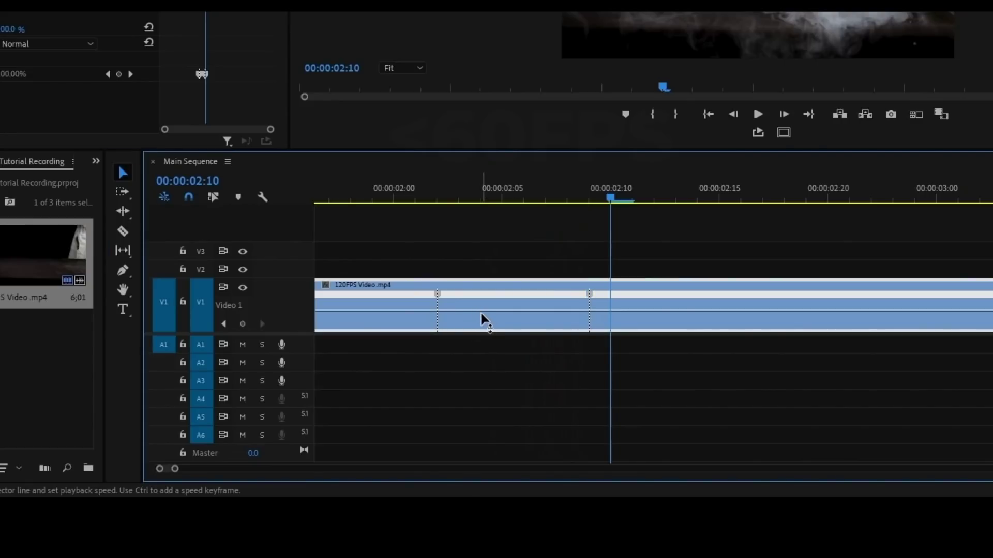
left_click_drag(482, 311, 447, 315)
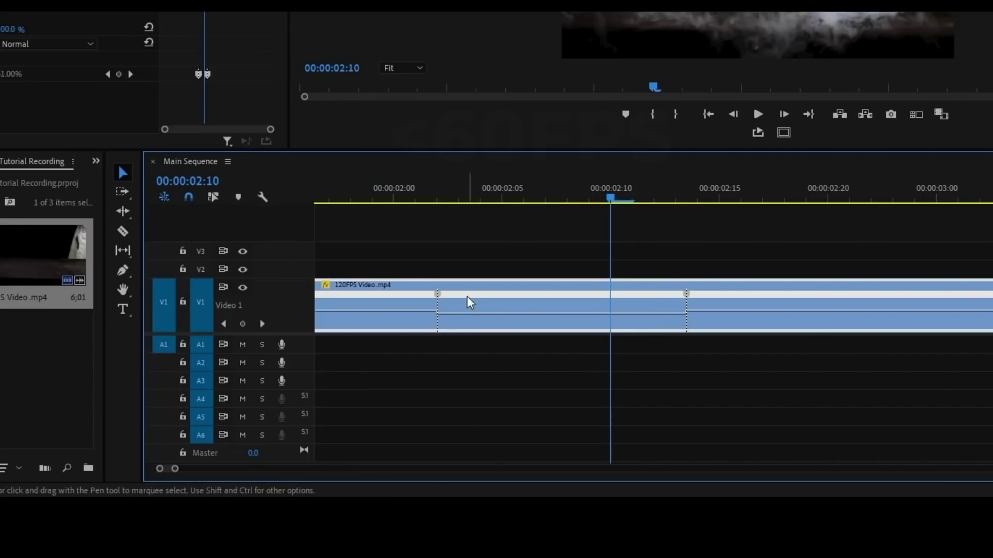
left_click_drag(527, 312, 543, 332)
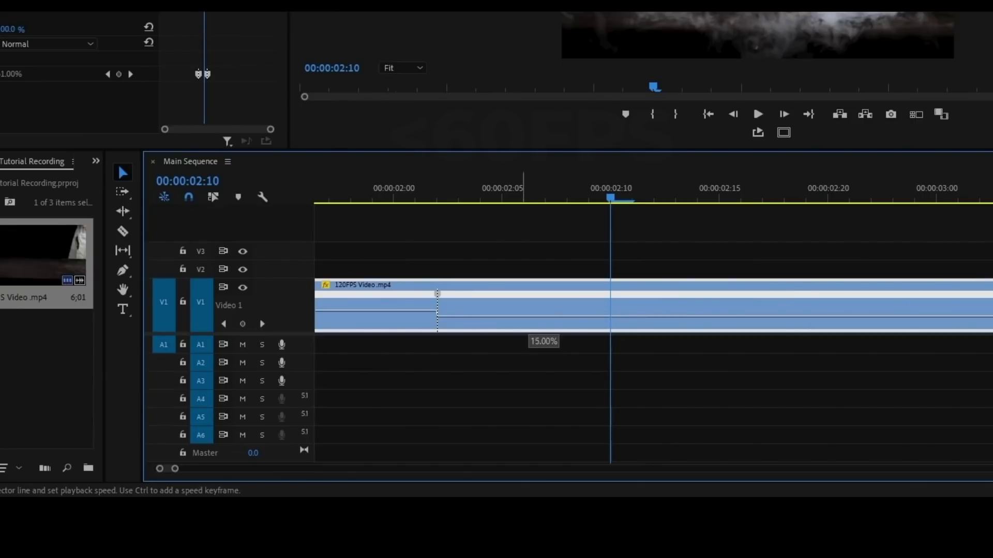
left_click_drag(523, 327, 523, 327)
Play the 120FPS clip from before the first speed keyframe to review the slowed section.
scroll(466, 303, "down", 10)
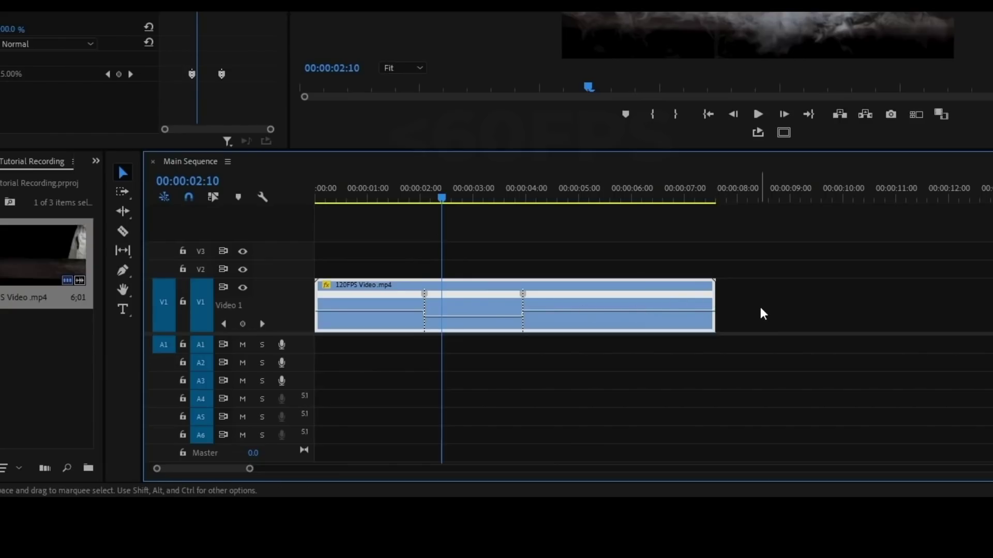
left_click_drag(430, 201, 391, 197)
key("space")
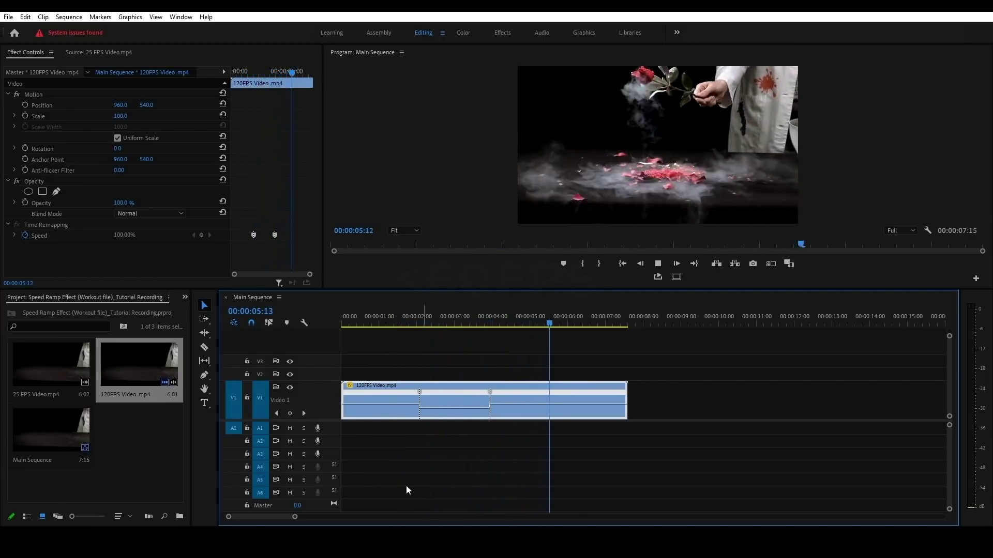
Add a third speed keyframe with the Pen tool just before 00:00:04:11 on the 120FPS clip.
left_click_drag(496, 326, 545, 340)
scroll(495, 346, "up", 3)
key("=")
key("=")
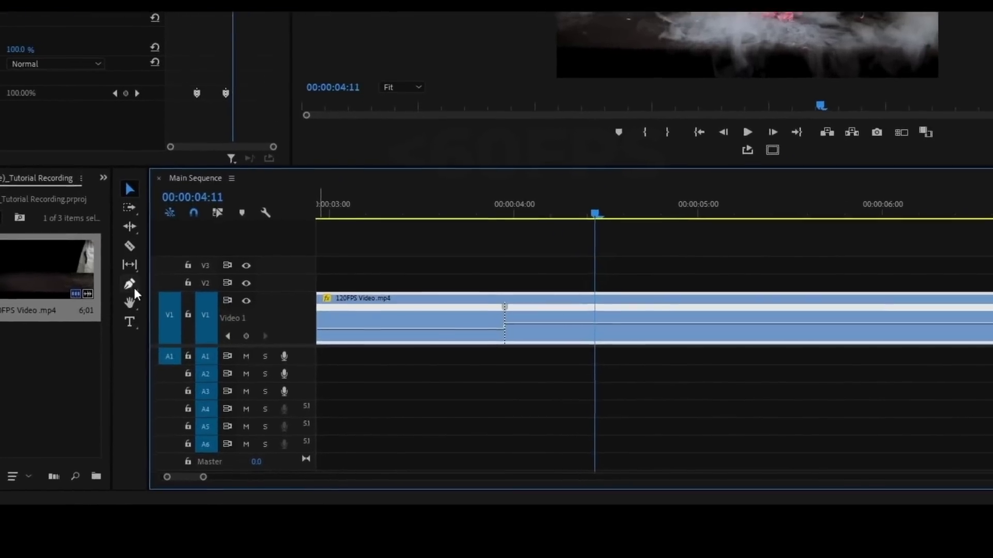
left_click(205, 376)
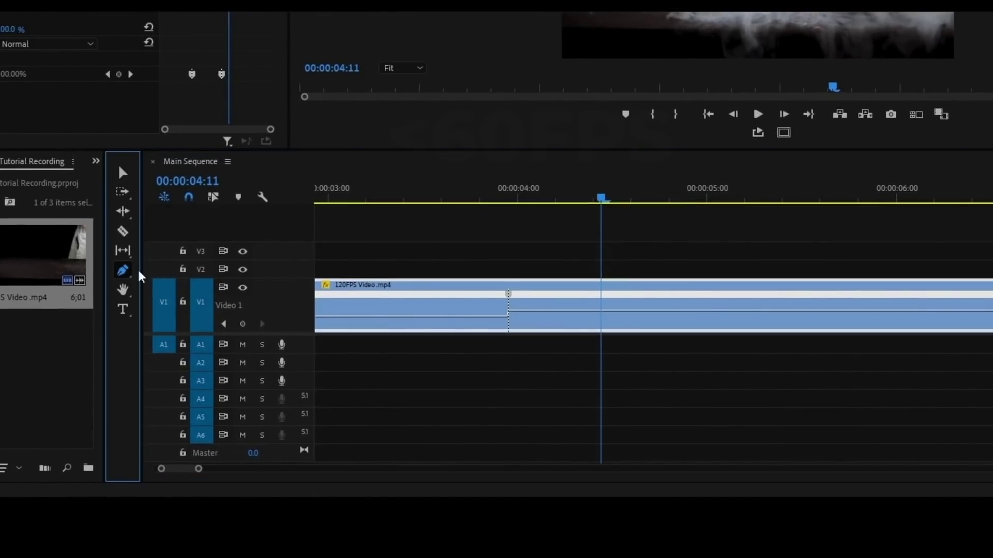
left_click(597, 311)
key("-")
scroll(479, 328, "down", 3)
scroll(540, 324, "up", 6)
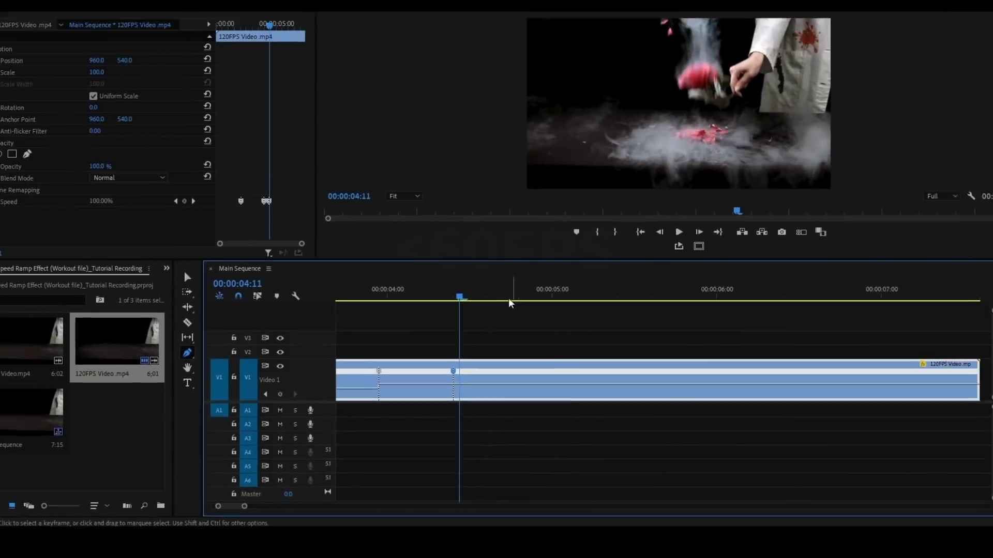
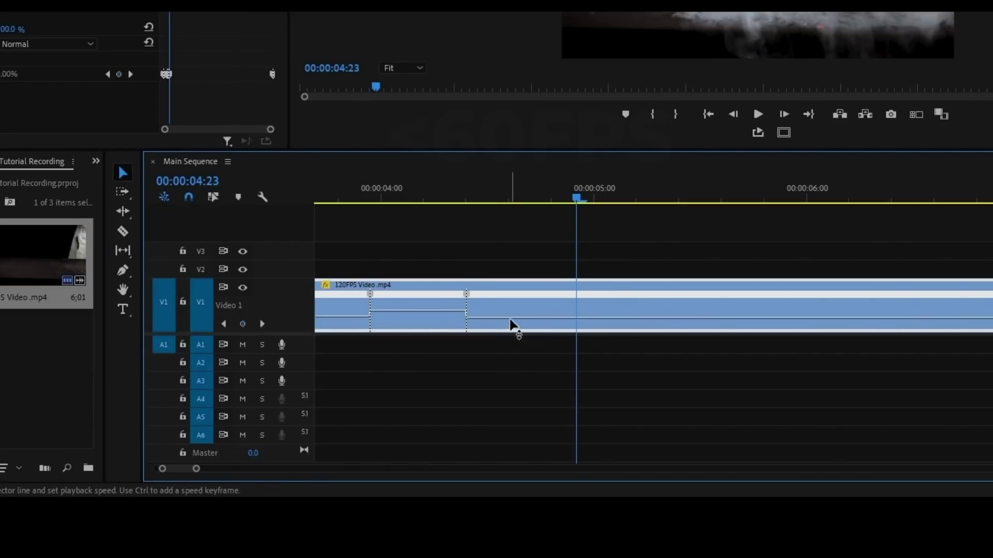
Set the clip speed between the third and fourth speed keyframes to 15%.
left_click_drag(523, 319, 525, 315)
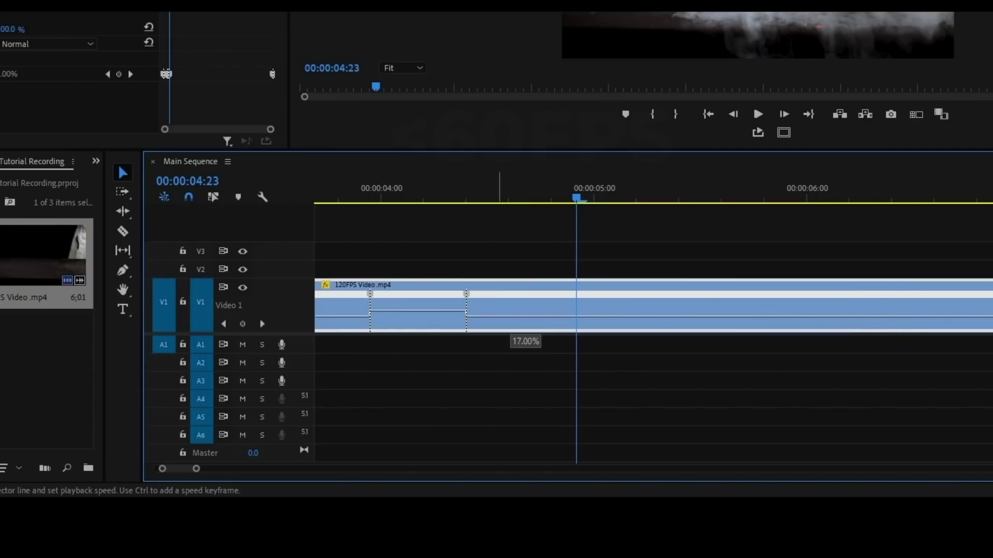
left_click_drag(525, 317, 553, 316)
scroll(552, 325, "down", 2)
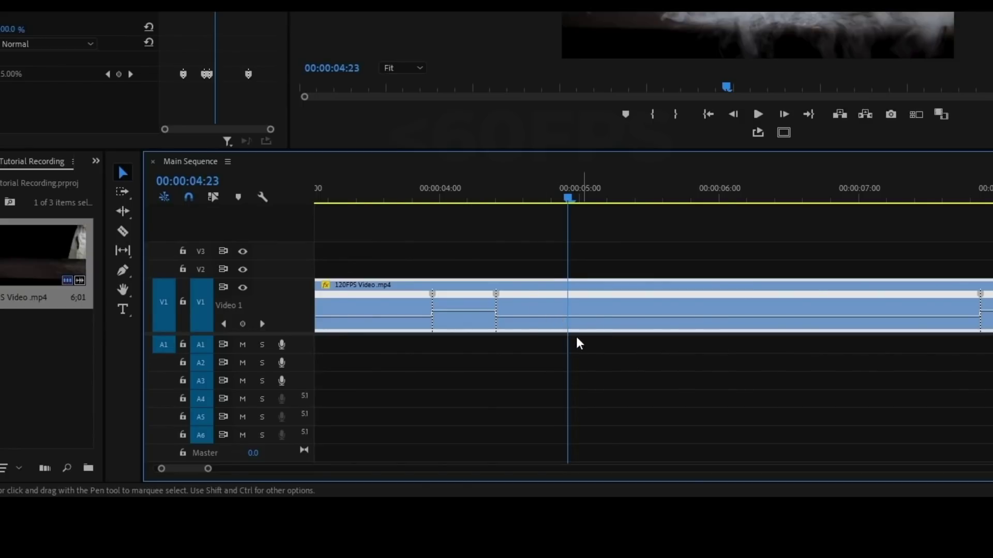
scroll(576, 339, "down", 3)
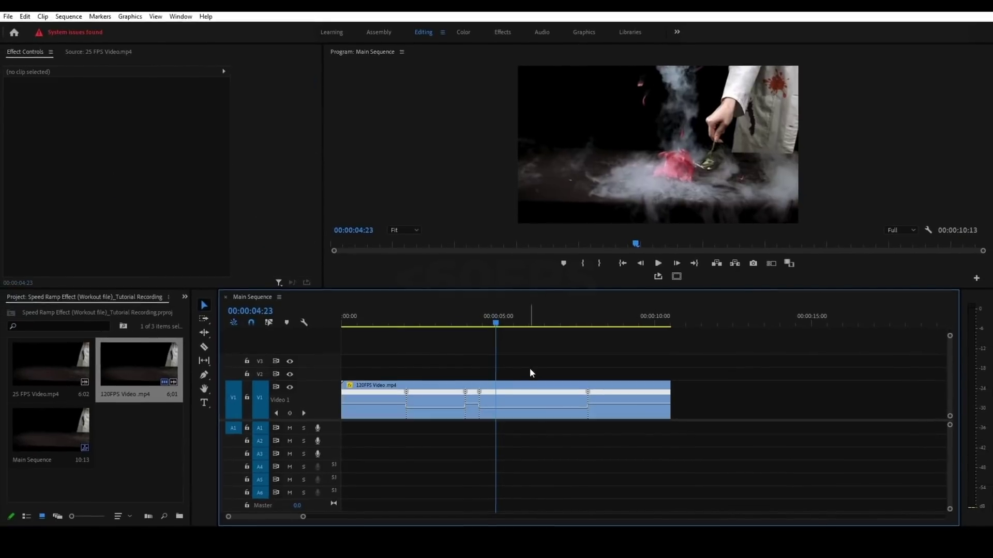
Play the 120FPS clip in the timeline to review both slowed sections.
mouse_move(498, 321)
left_mouse_down()
mouse_move(482, 321)
mouse_move(518, 322)
mouse_move(510, 324)
left_mouse_up()
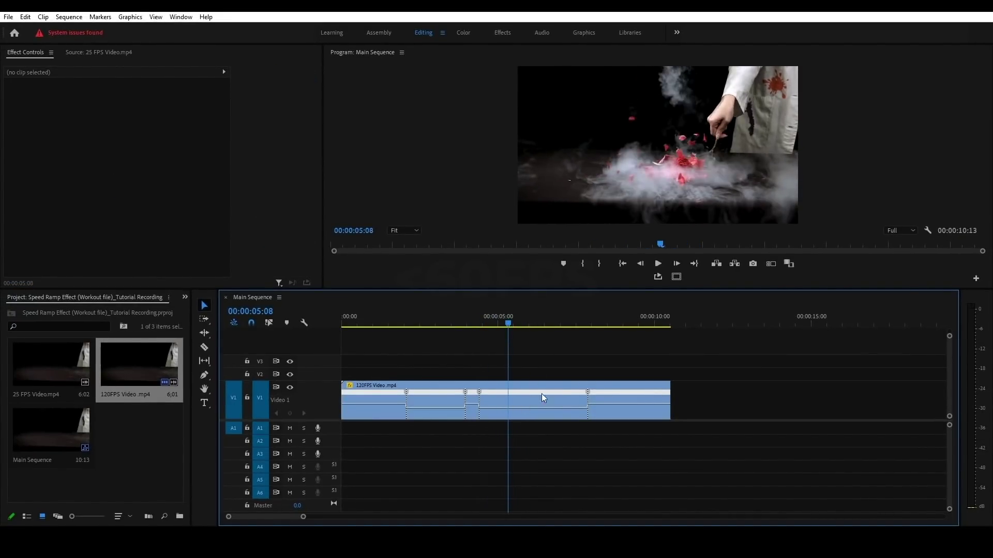
key("space")
left_click(381, 321)
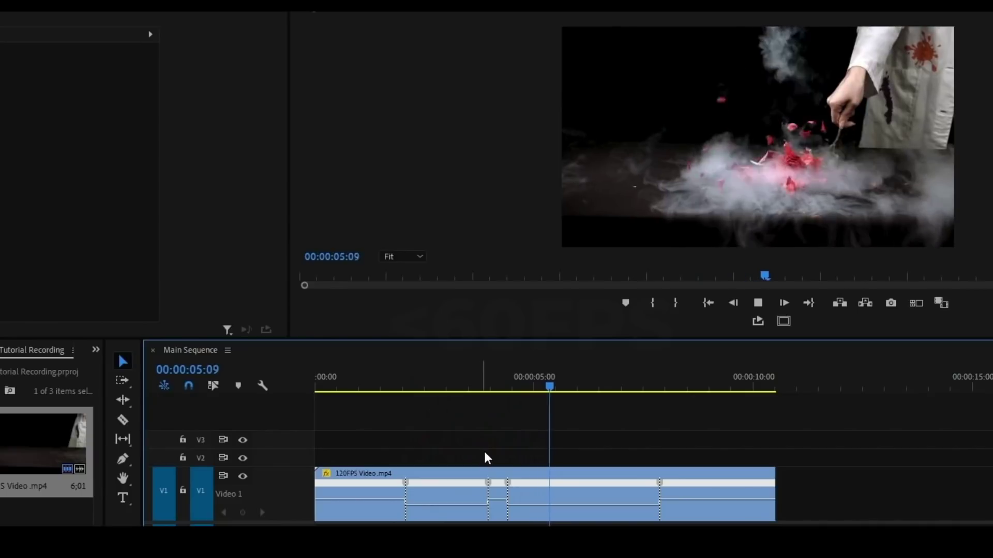
left_click(472, 387)
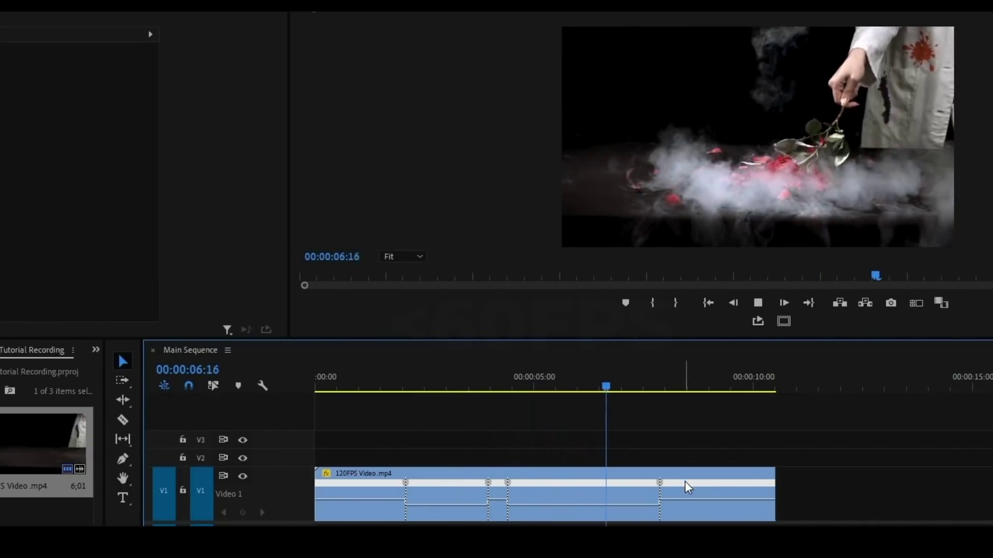
key("space")
Split the first speed keyframe on the 120FPS clip into a gradual ramp starting at 00:00:01:20.
mouse_move(406, 386)
left_mouse_down()
mouse_move(395, 383)
mouse_move(408, 386)
left_mouse_up()
scroll(288, 499, "up", 3)
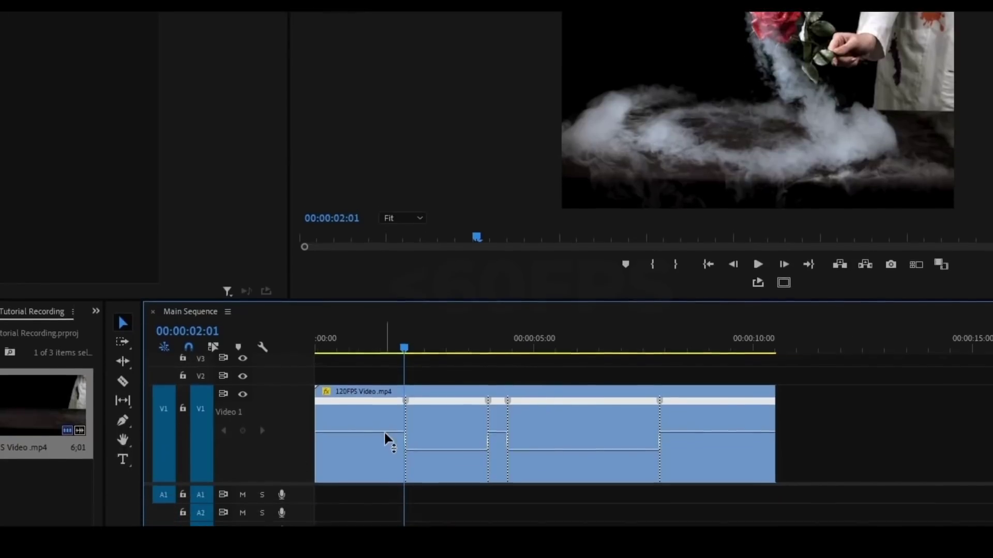
scroll(389, 478, "up", 4)
left_click_drag(449, 243, 418, 276)
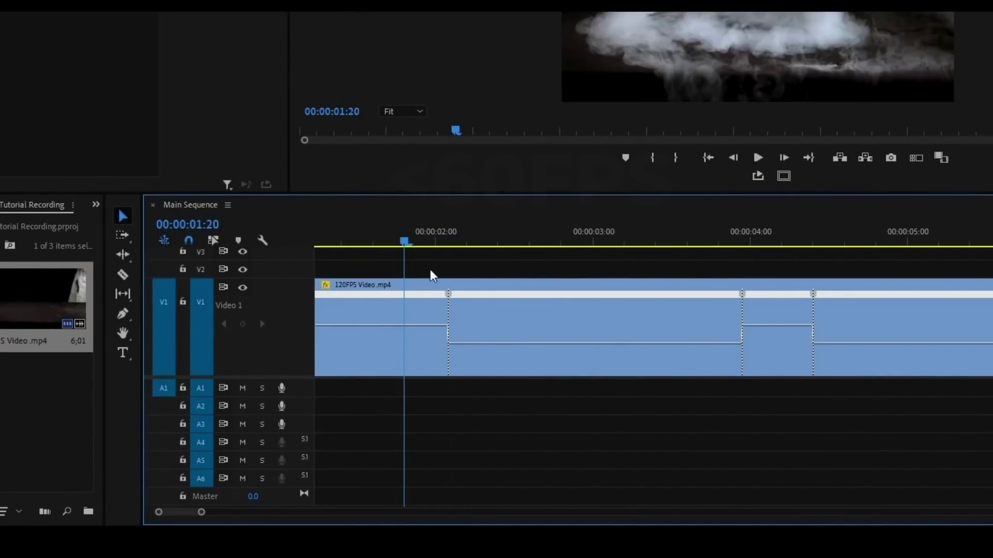
scroll(536, 315, "down", 1)
scroll(426, 312, "up", 3)
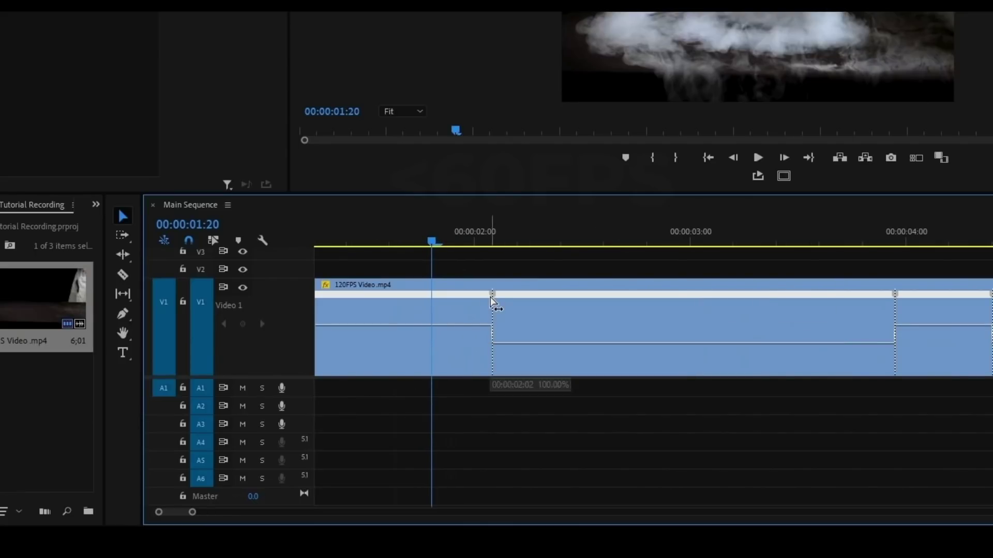
left_click(491, 297)
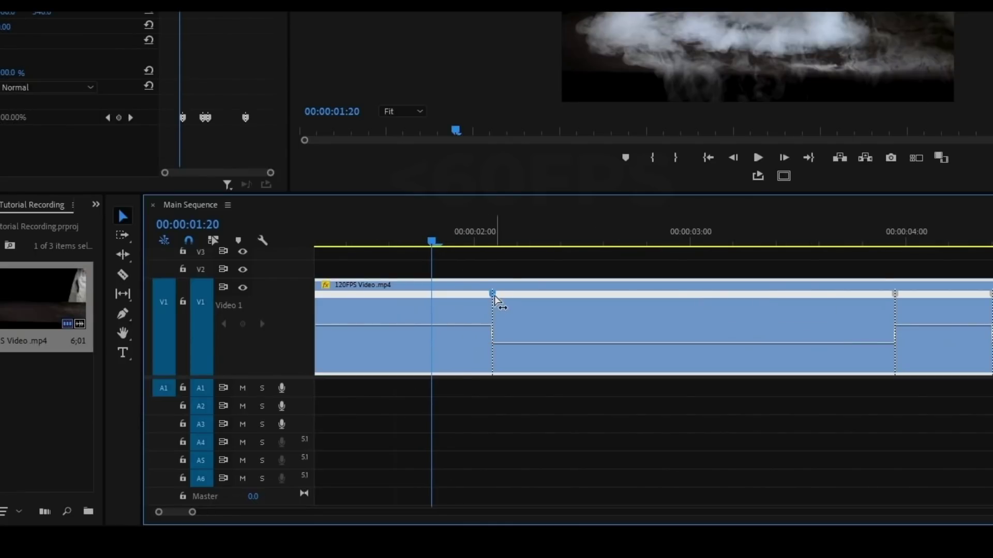
left_click_drag(494, 296, 433, 296)
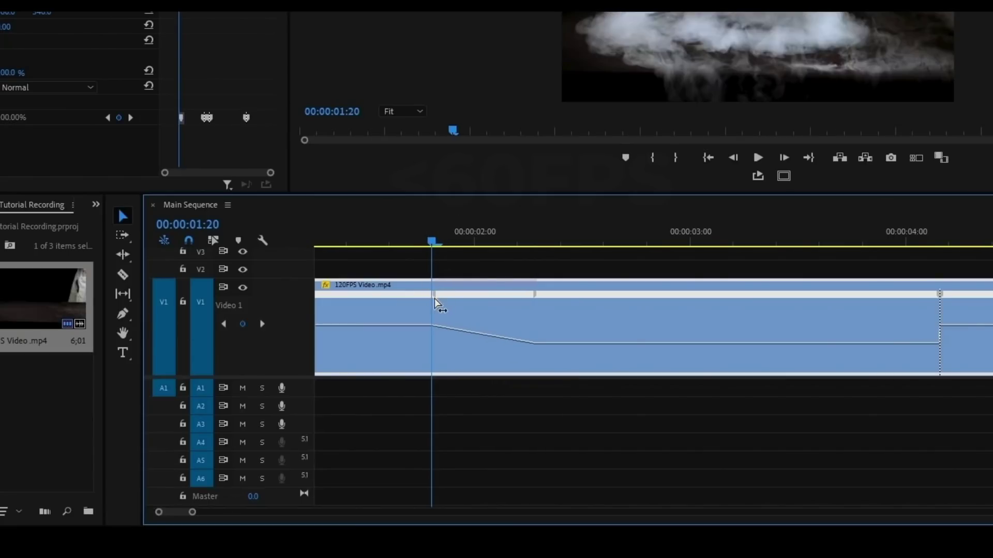
Play the clip from 00:00:01:20 through the first speed ramp to review the gradual slowdown.
key("minus")
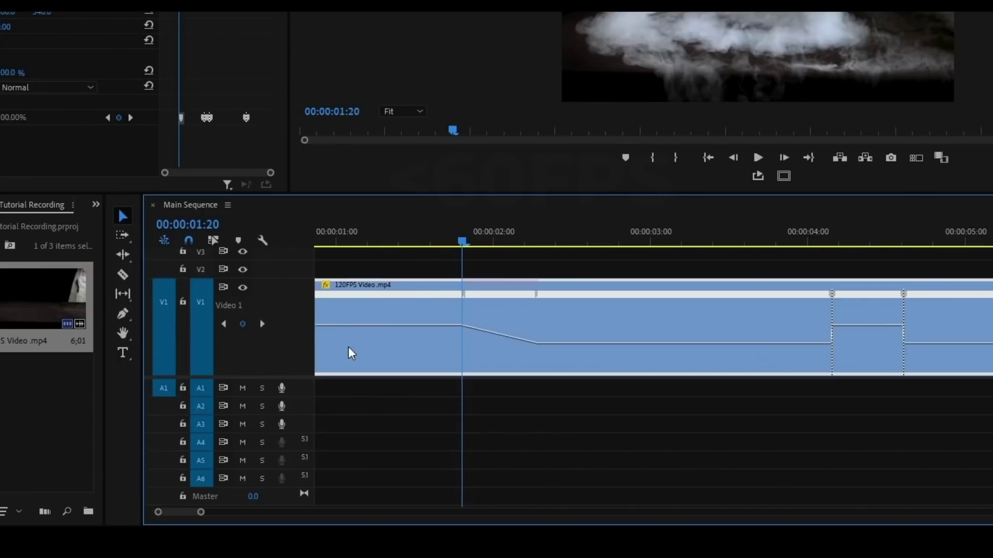
key("minus")
key("equal")
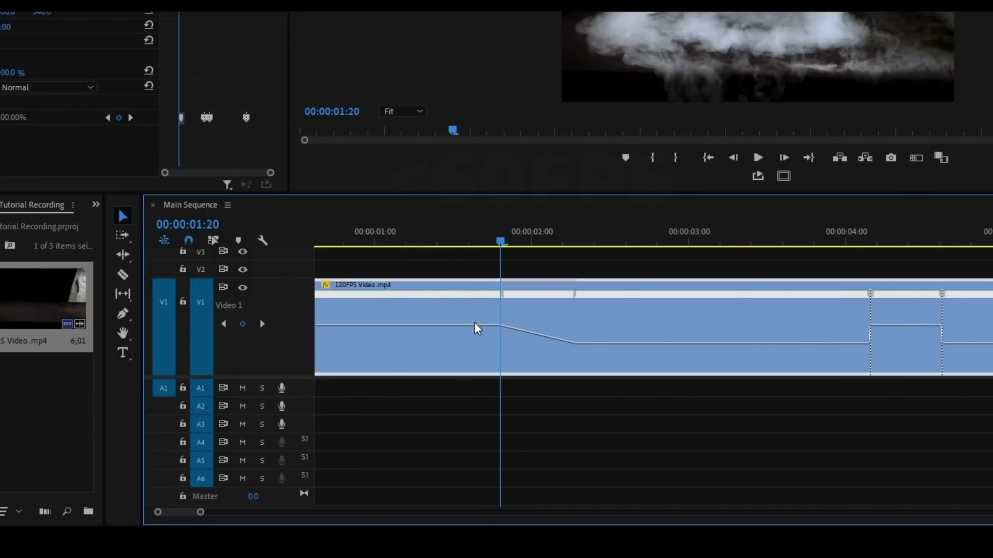
key("space")
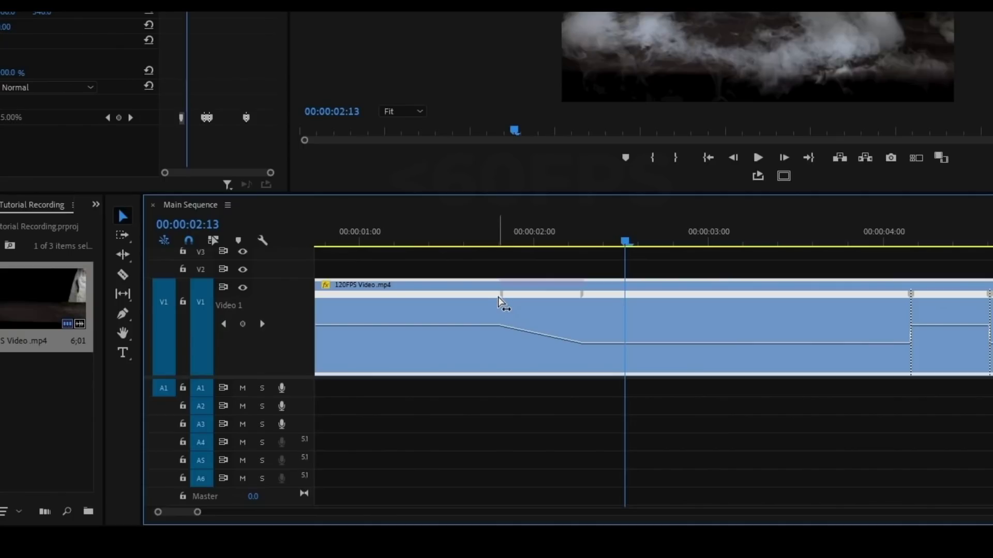
Smooth the first speed ramp into an S-curve with its Bezier handle and play the clip to review it.
left_click(504, 294)
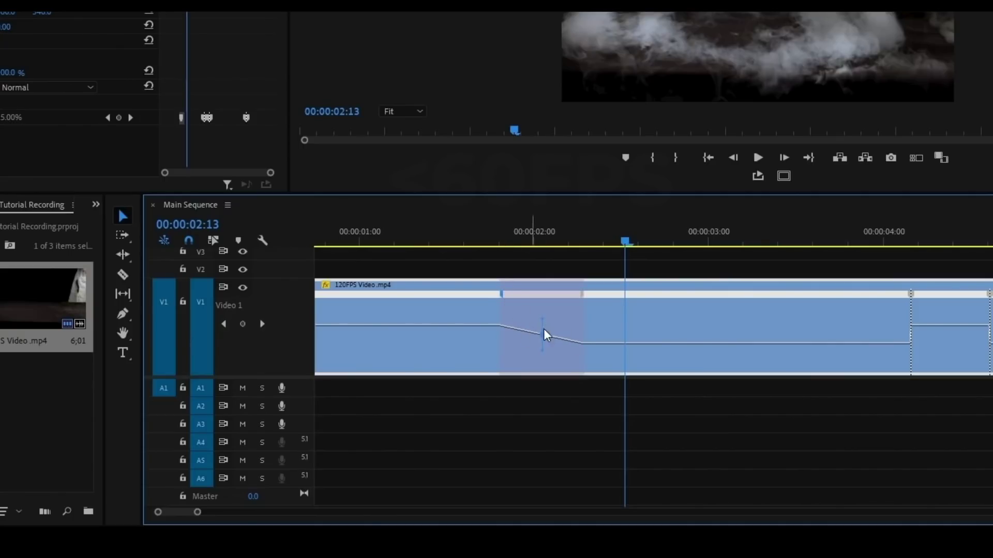
left_click_drag(542, 318, 531, 318)
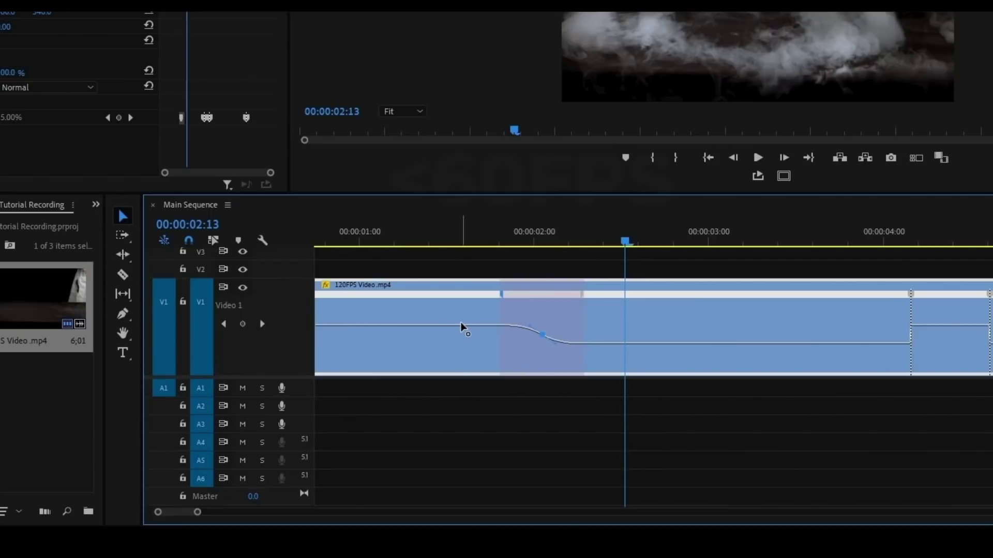
key("minus")
key("minus")
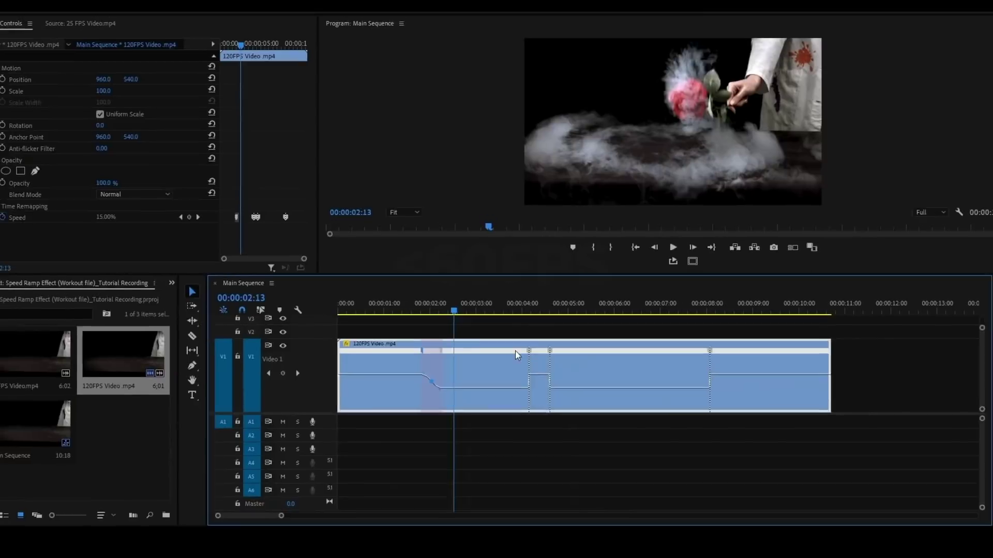
left_click(404, 243)
key("space")
Split the second speed keyframe, just after 00:00:04:00, into a gradual ramp and curve it with its Bezier handle.
left_click(407, 323)
left_click(407, 324)
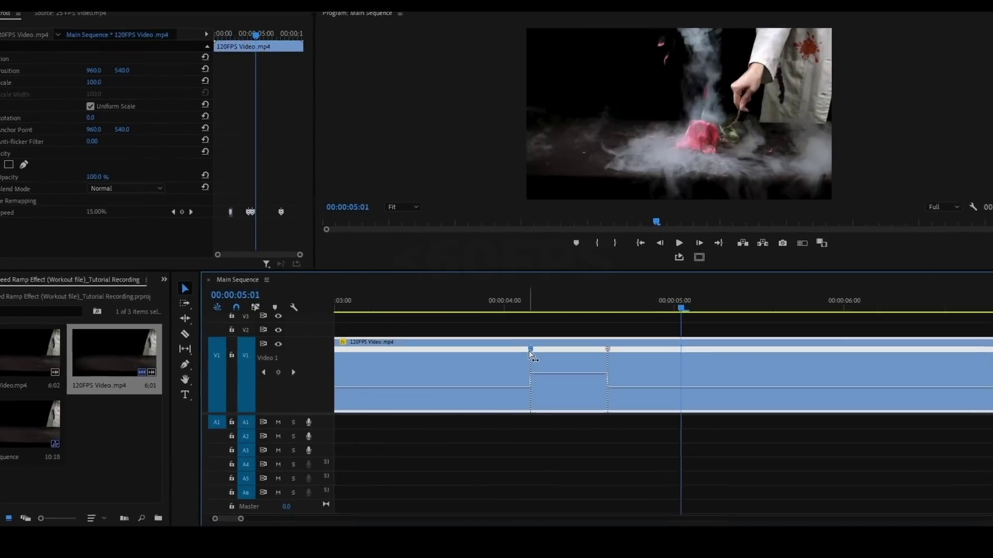
left_click_drag(523, 361, 529, 362)
left_click_drag(594, 303, 606, 304)
left_click(590, 333)
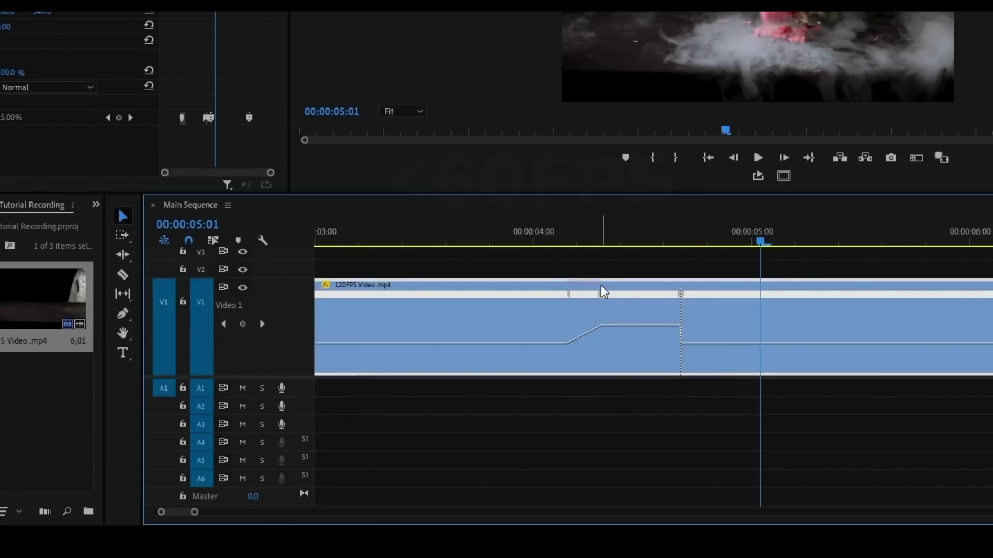
left_click(589, 316)
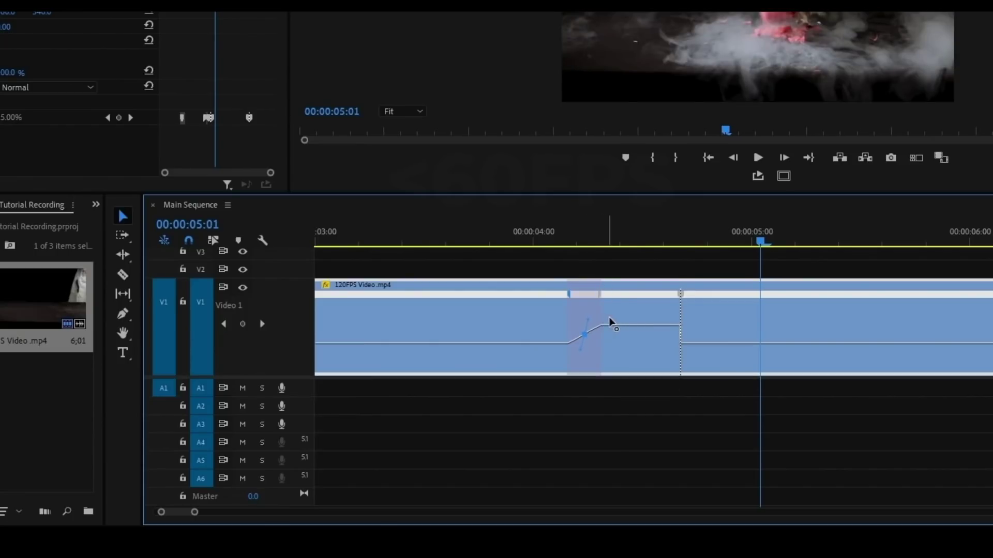
Split the third and fourth speed keyframes into gradual ramps and smooth both transitions into S-curves.
left_click_drag(680, 295, 708, 304)
left_click_drag(680, 335, 691, 338)
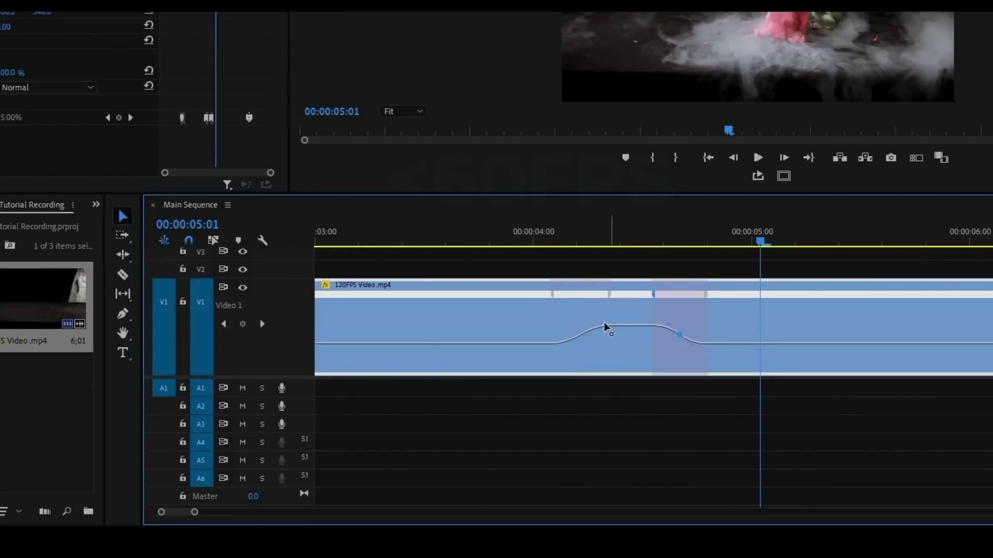
scroll(672, 331, "down", 5)
left_click_drag(721, 297, 817, 300)
left_click_drag(766, 334, 791, 332)
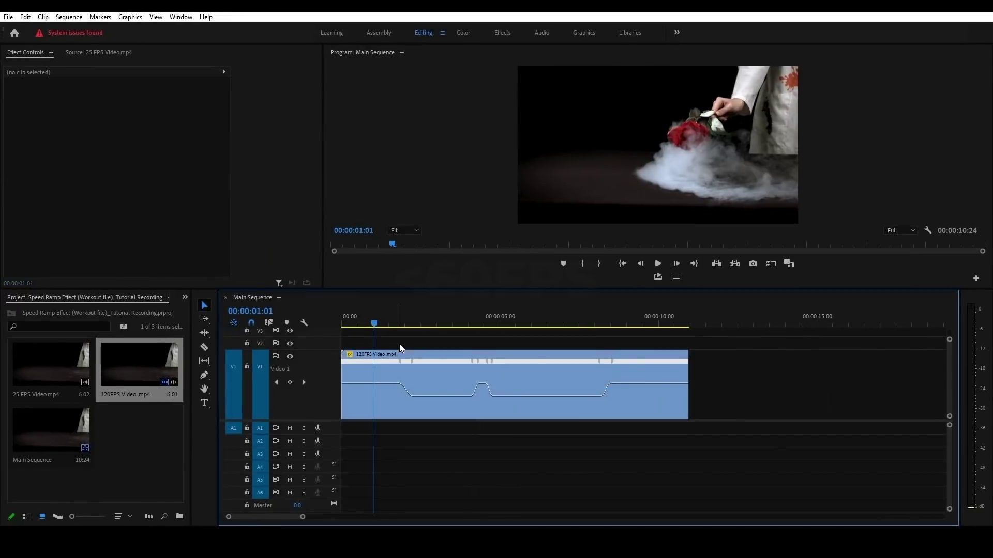